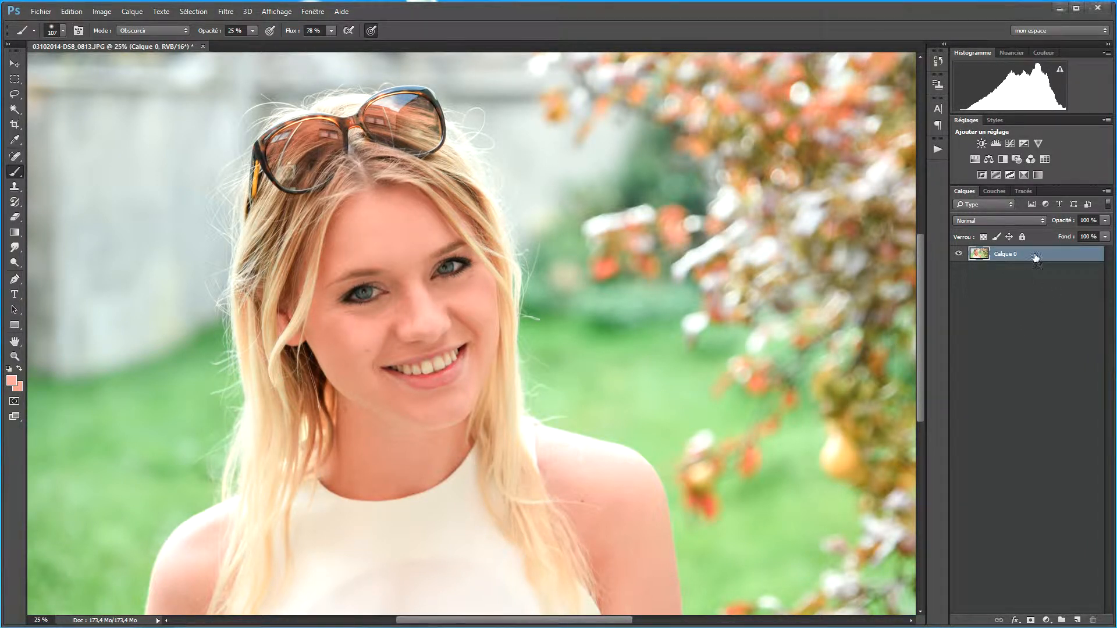
Duplicate the Calque 0 photo layer twice and put the two copies together in a new layer group
left_click_drag(1035, 257, 1081, 621)
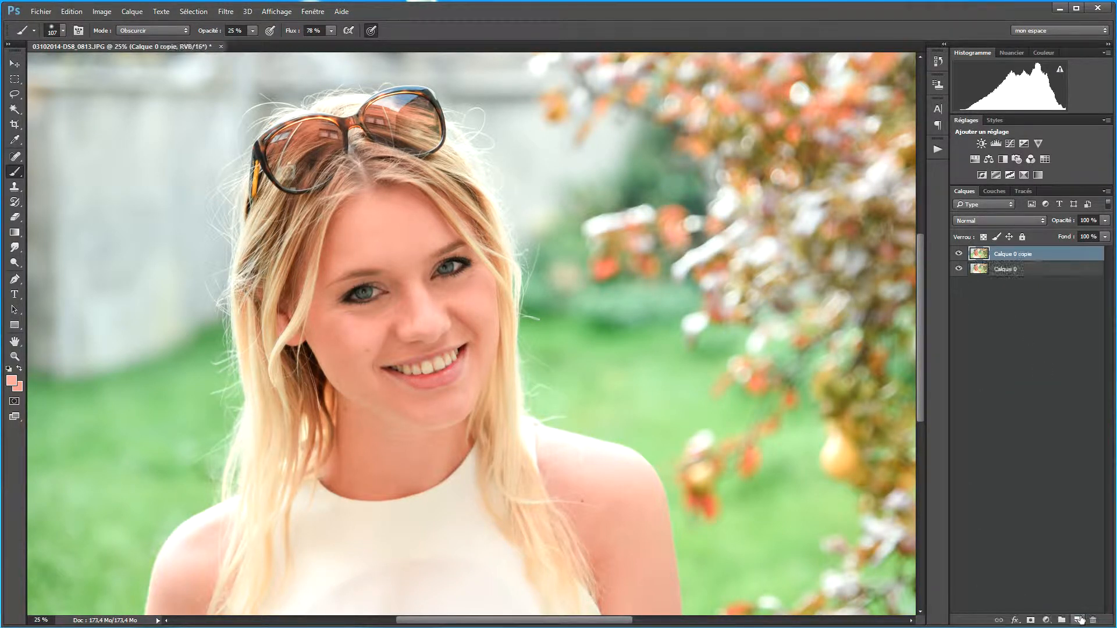
left_click_drag(1024, 256, 1078, 620)
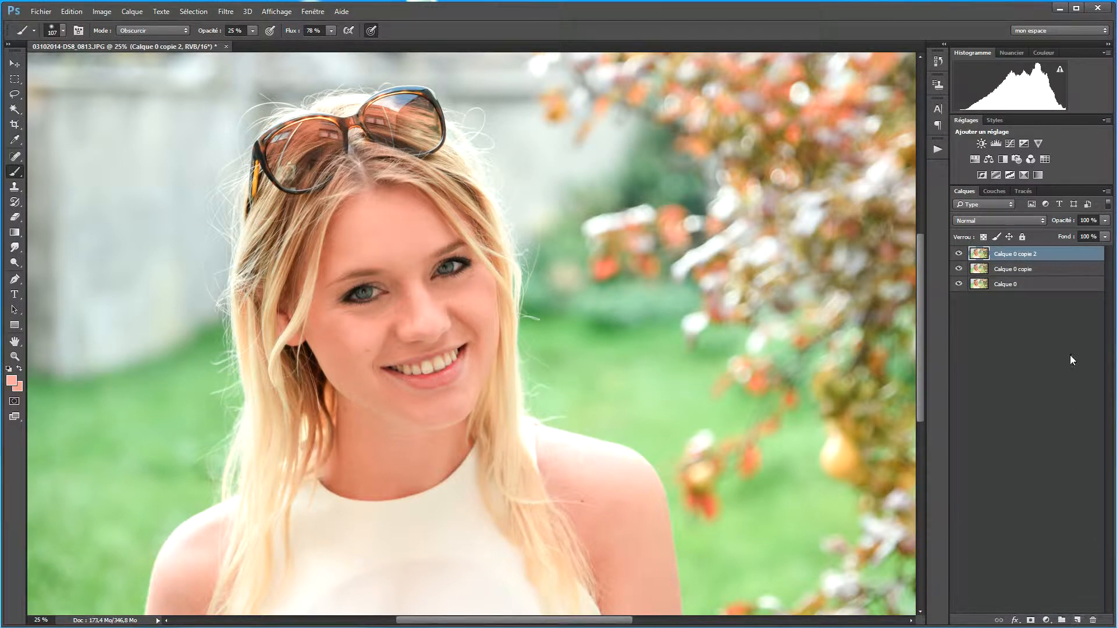
left_click(1039, 268, "shift")
left_click_drag(1046, 273, 1062, 620)
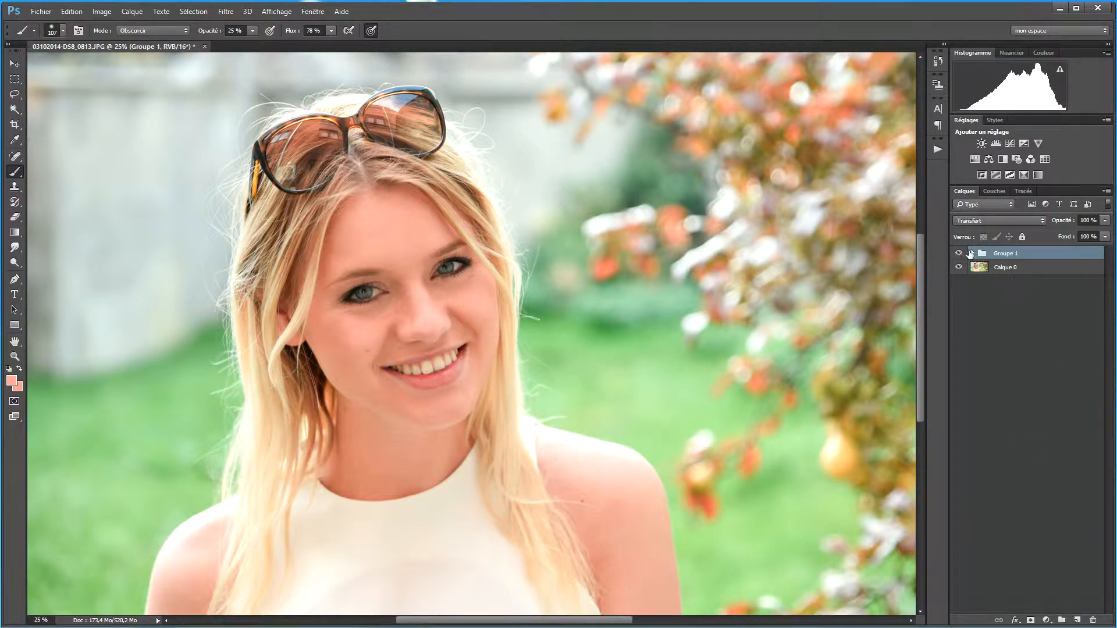
Expand the group and rename its lower copy "couleur" and its upper copy "texture"
left_click(972, 253)
left_click(1042, 289)
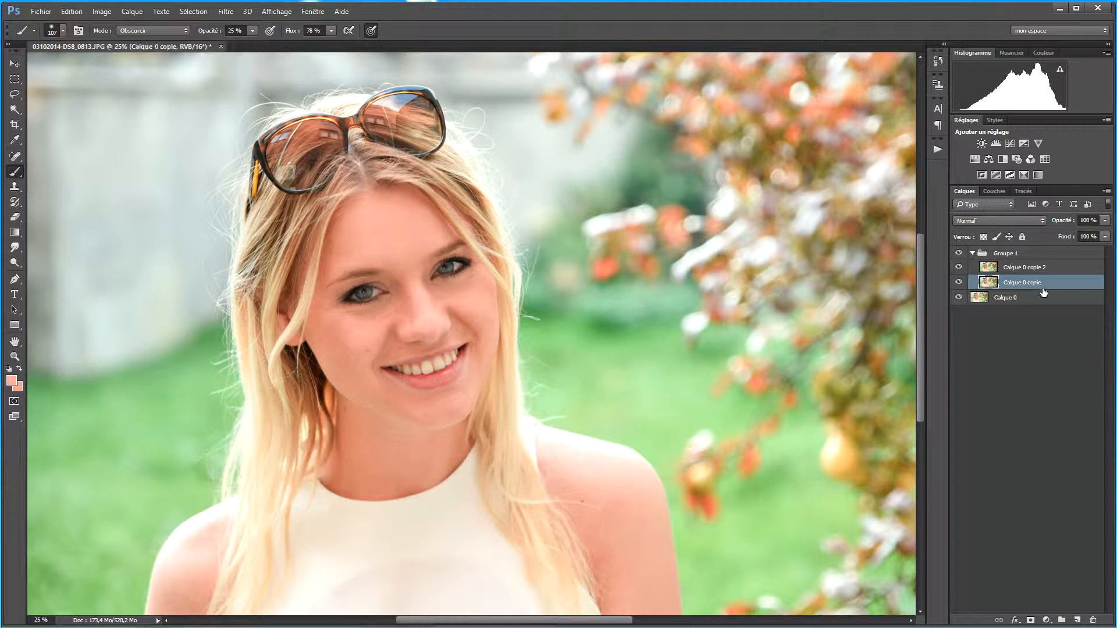
double_click(1044, 288)
type("couleur")
left_click(1017, 267)
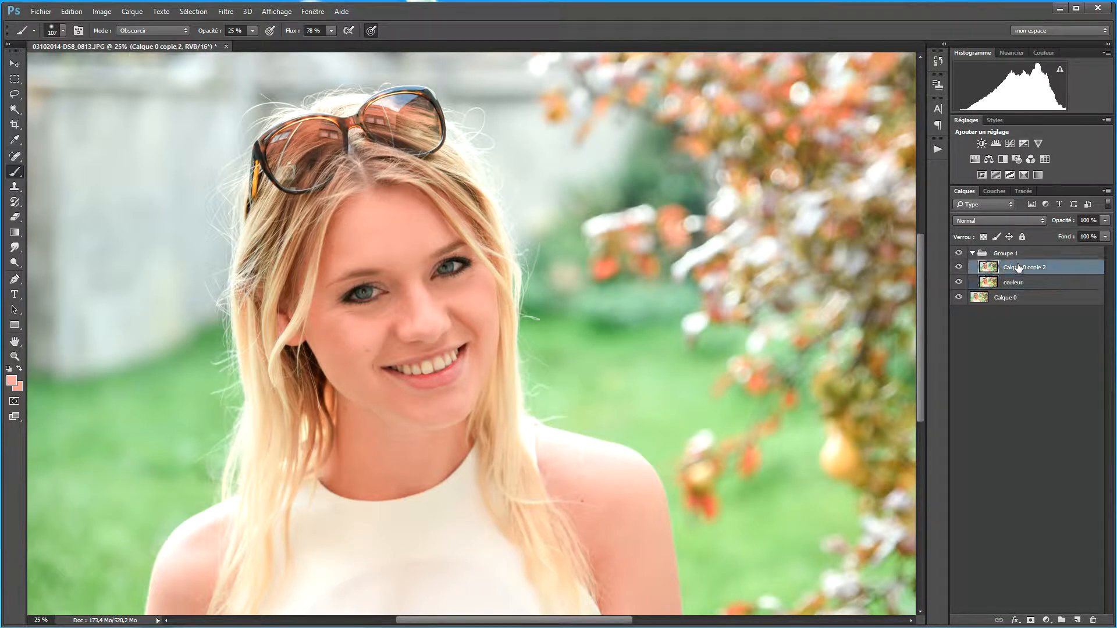
double_click(1017, 267)
type("texture")
key("Return")
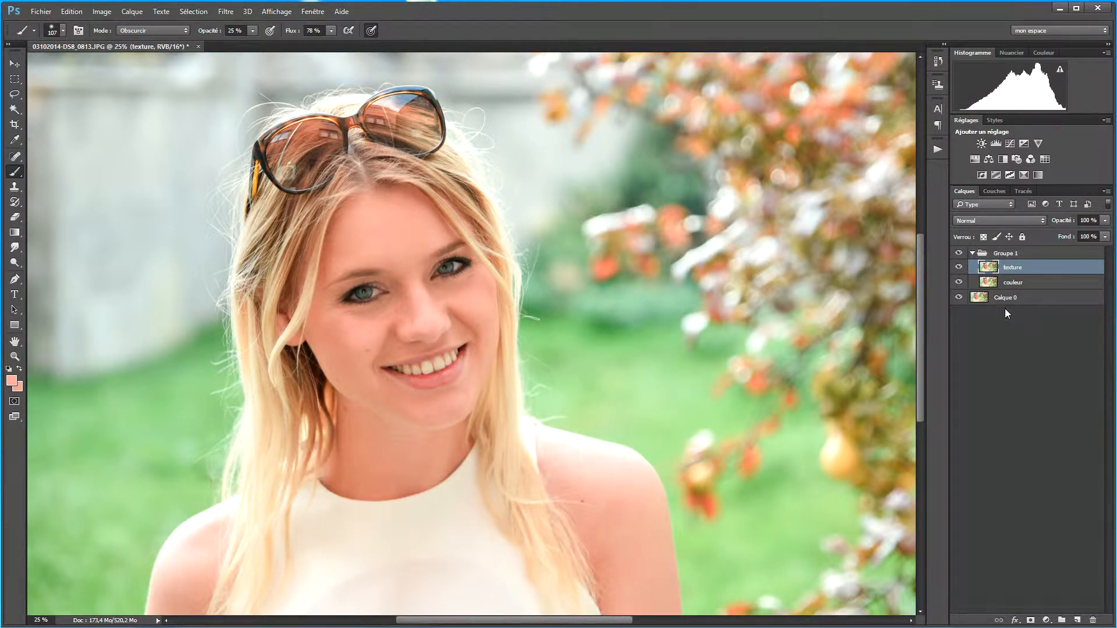
Hide the texture layer, then duplicate the couleur layer and hide the duplicate
left_click(959, 267)
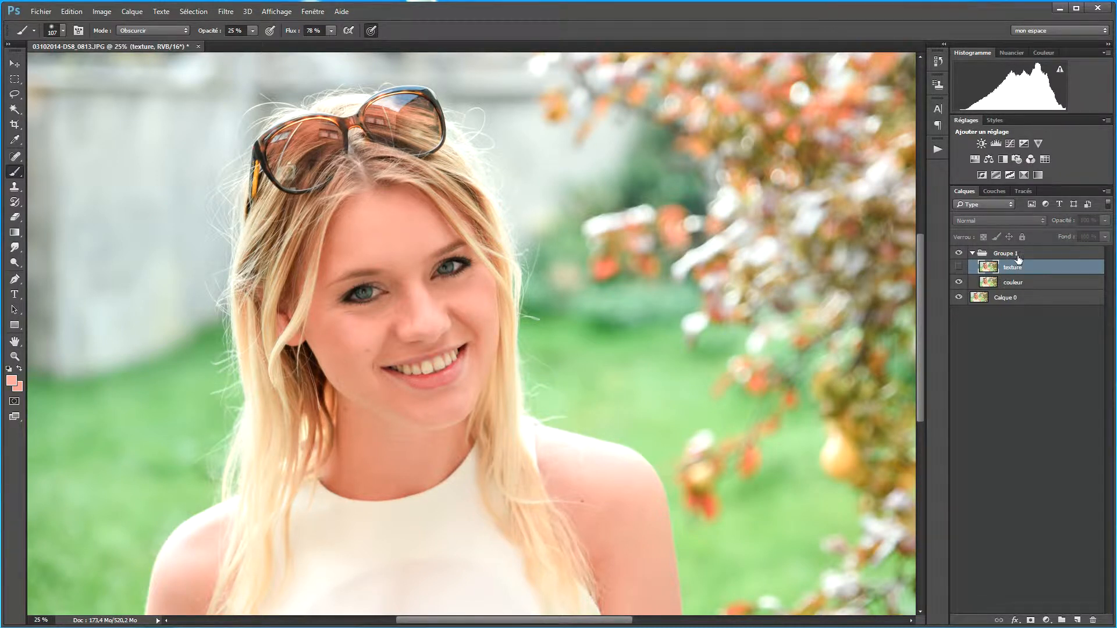
left_click_drag(1018, 287, 1079, 621)
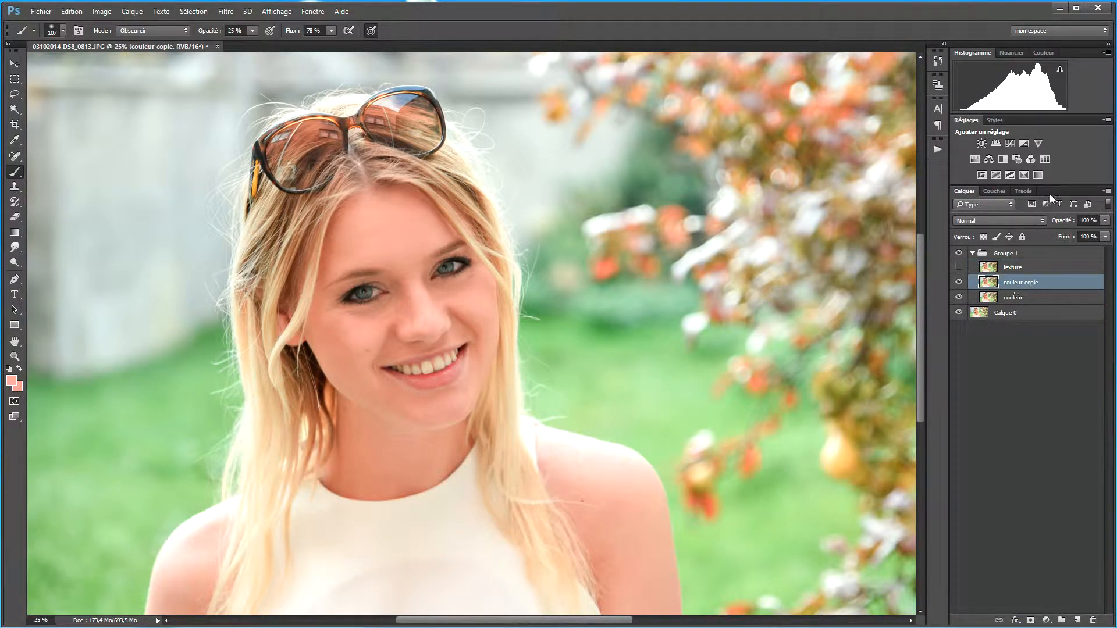
left_click(959, 284)
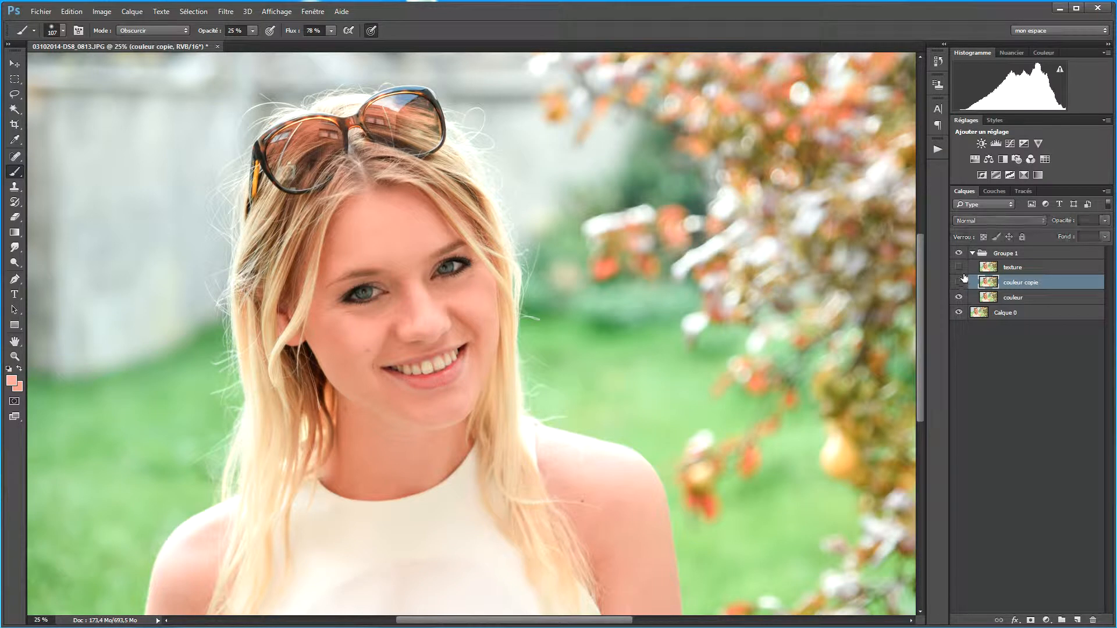
Apply a Gaussian Blur with an 8.2-pixel radius to the couleur layer and make the couleur copie layer visible
left_click(1014, 298)
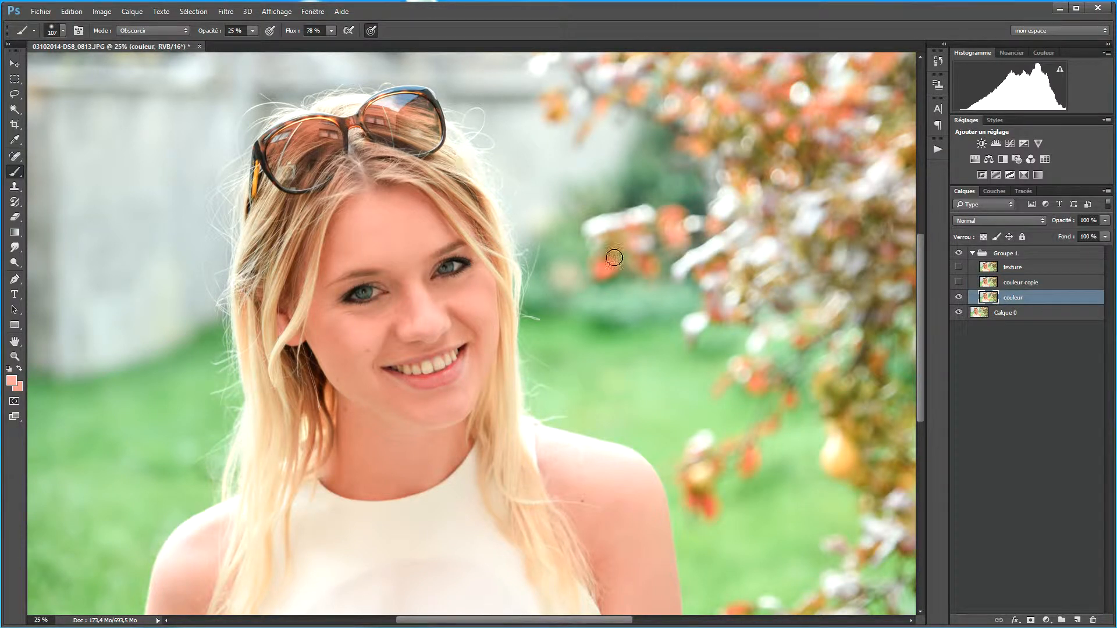
left_click(226, 13)
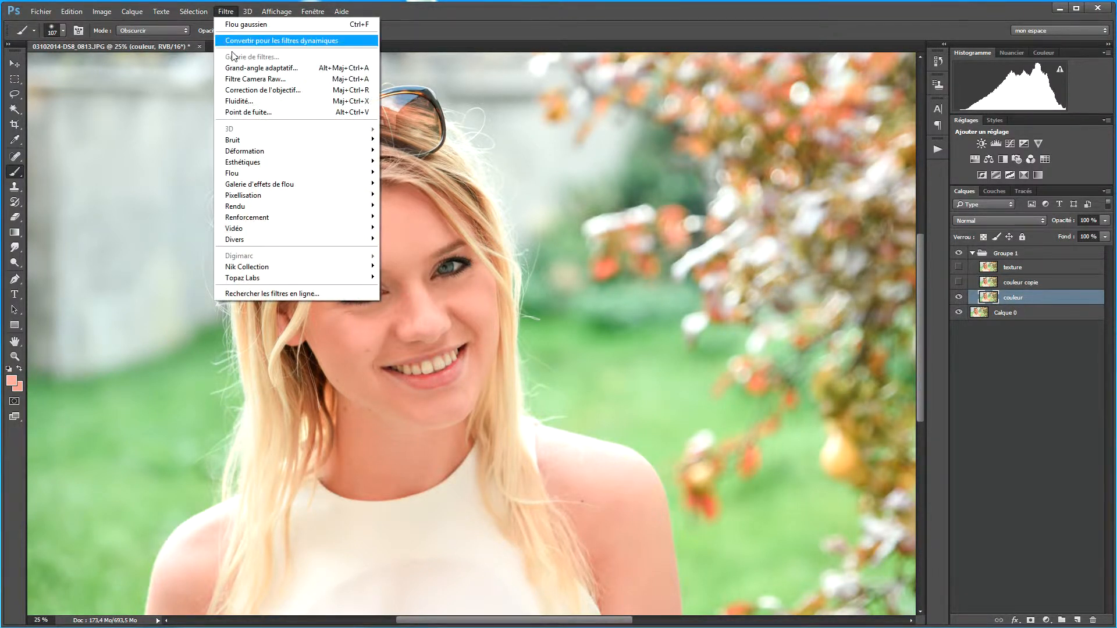
mouse_move(277, 178)
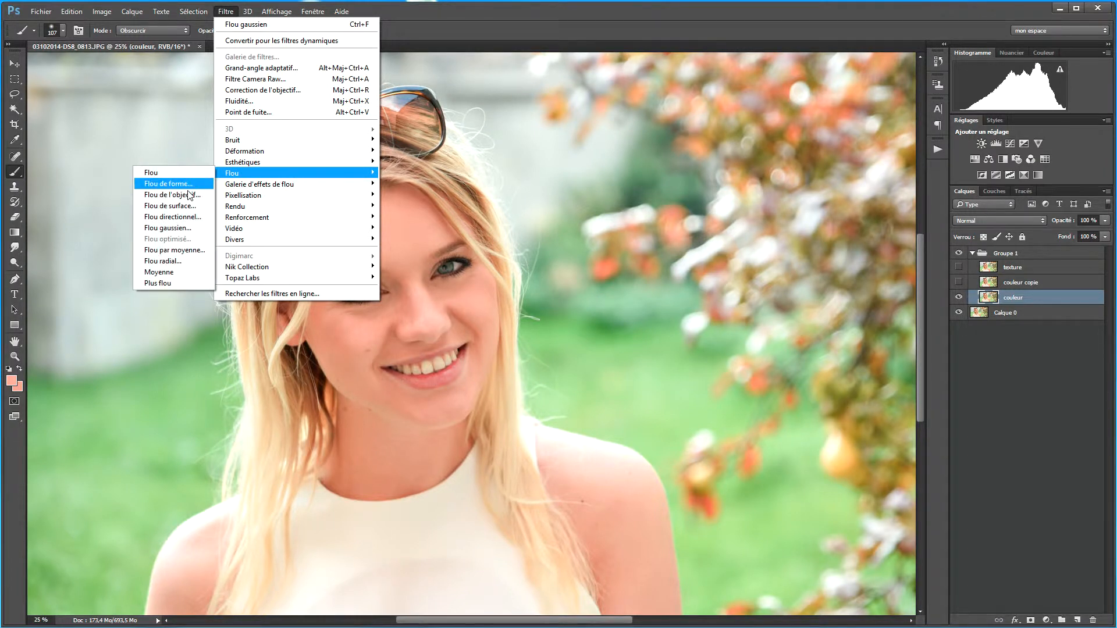
left_click(168, 229)
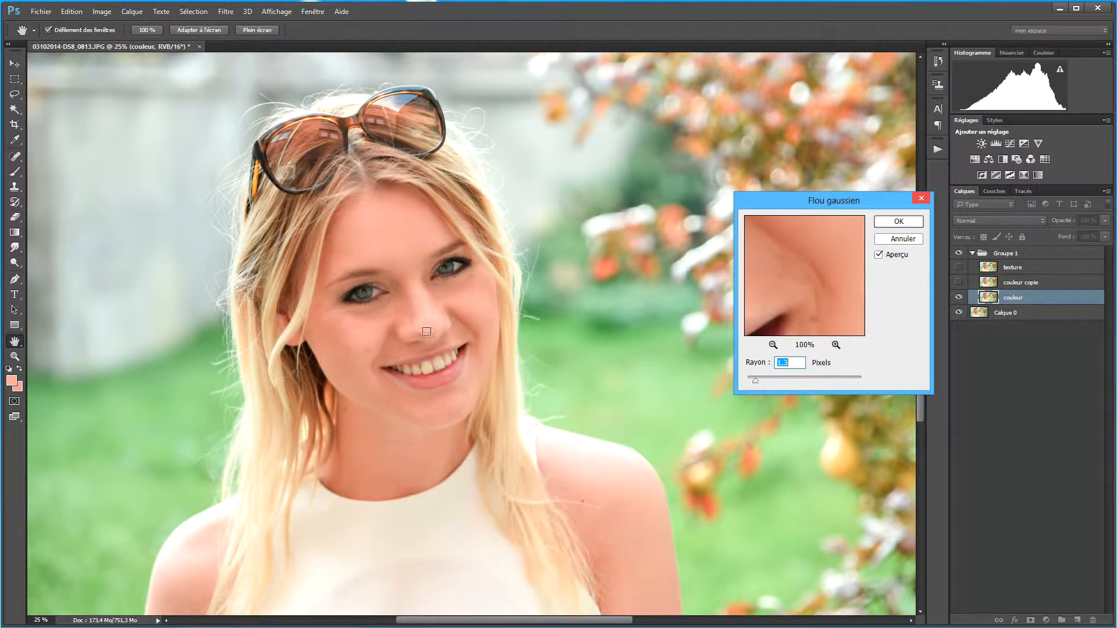
key("ctrl+plus")
key("ctrl+plus")
key("ctrl+plus")
key("ctrl+plus")
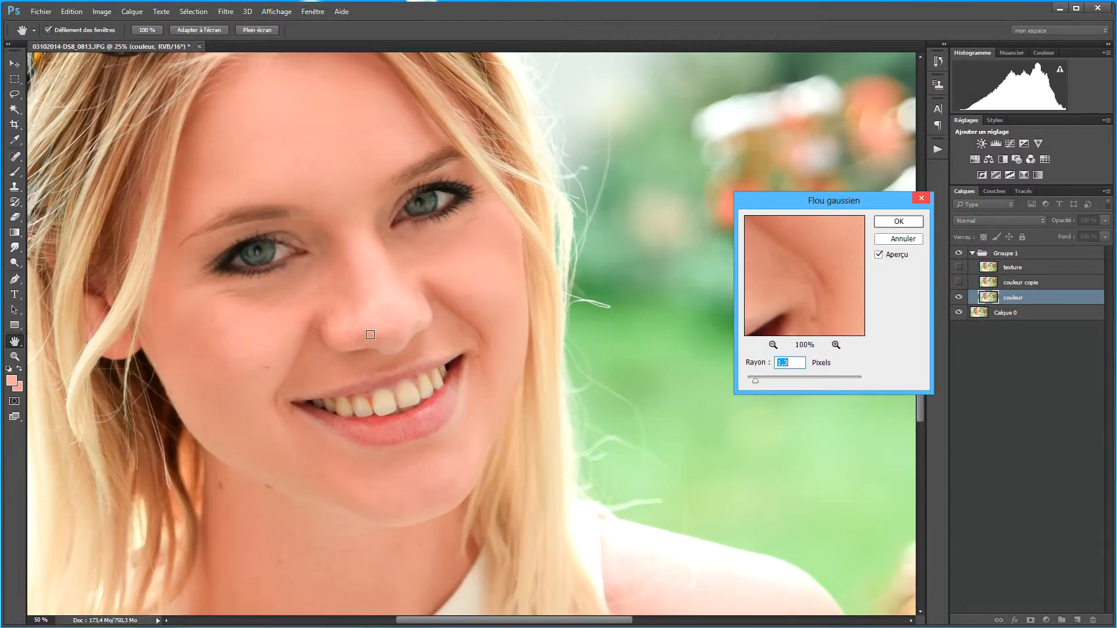
left_click_drag(281, 277, 412, 304)
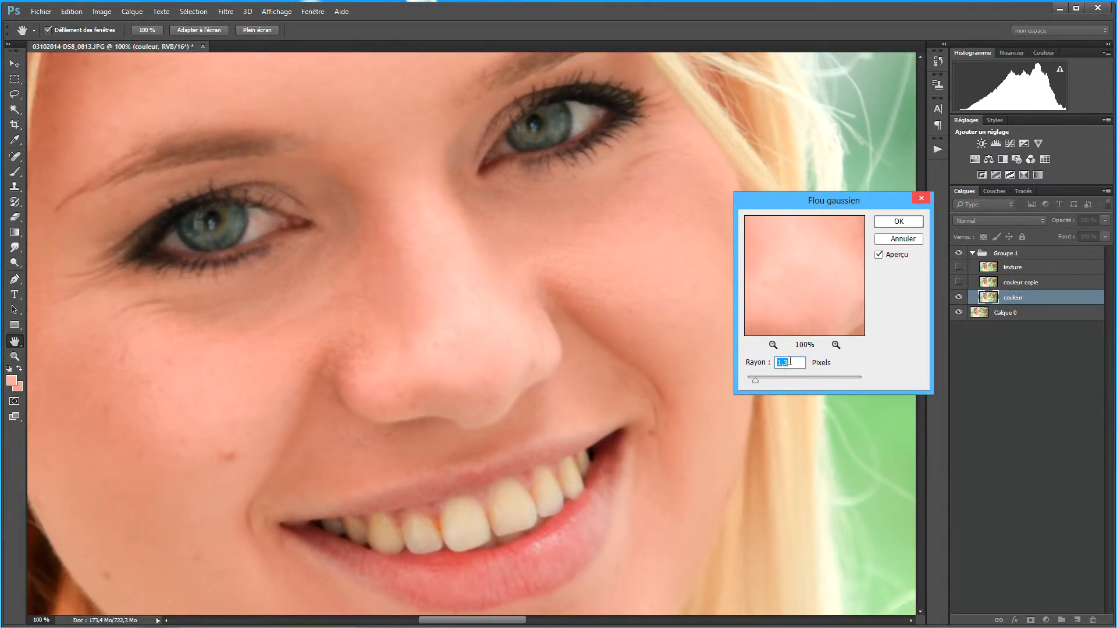
left_click_drag(766, 381, 776, 381)
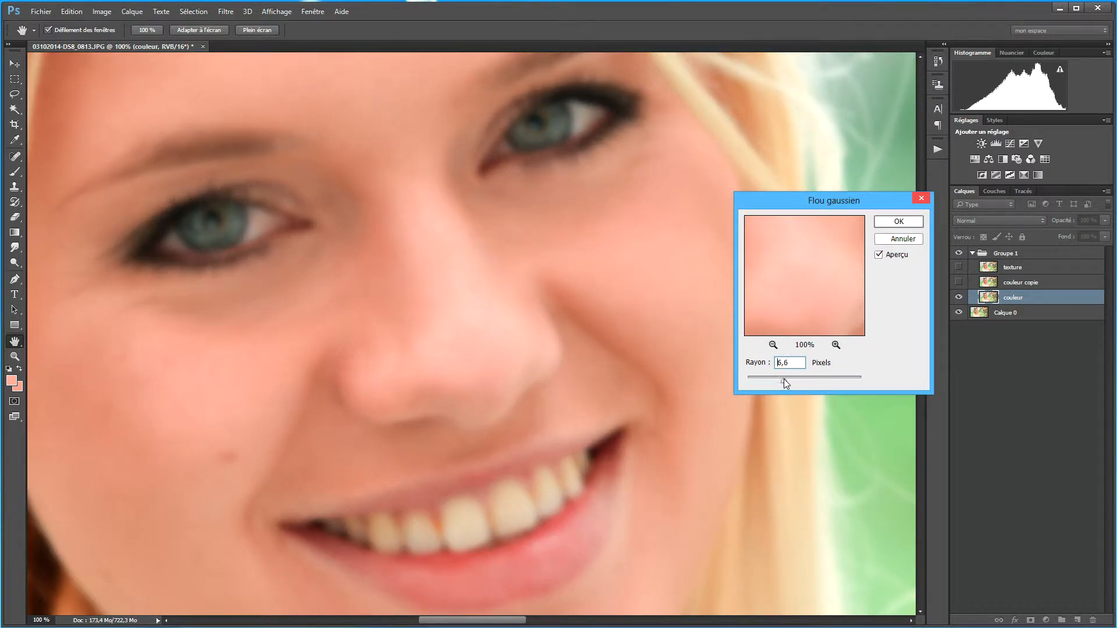
left_click_drag(787, 378, 786, 378)
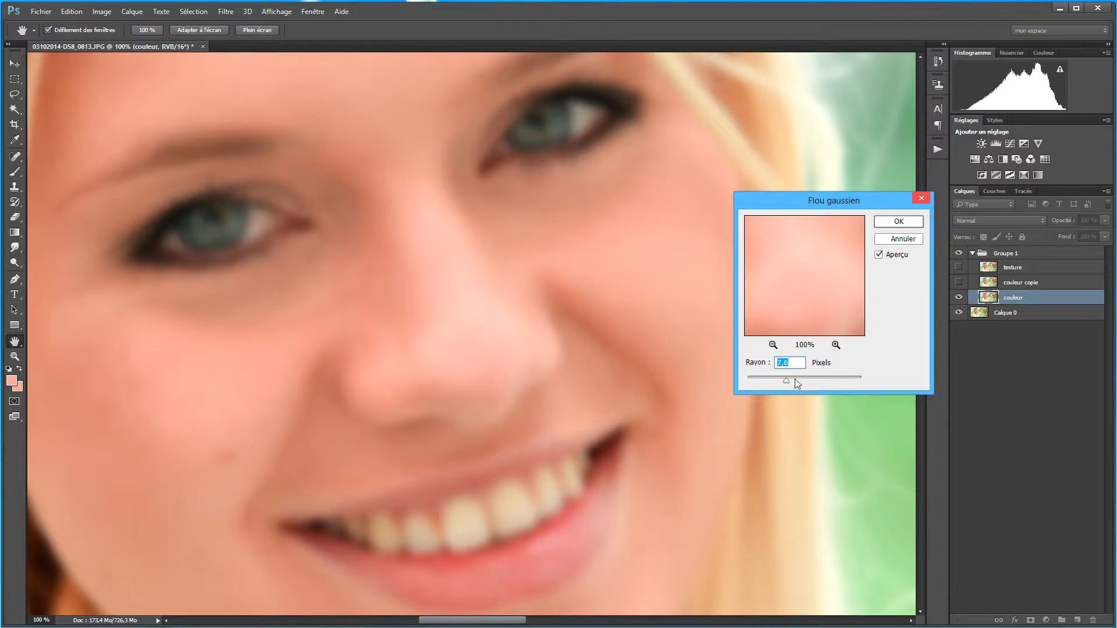
left_click_drag(802, 380, 795, 382)
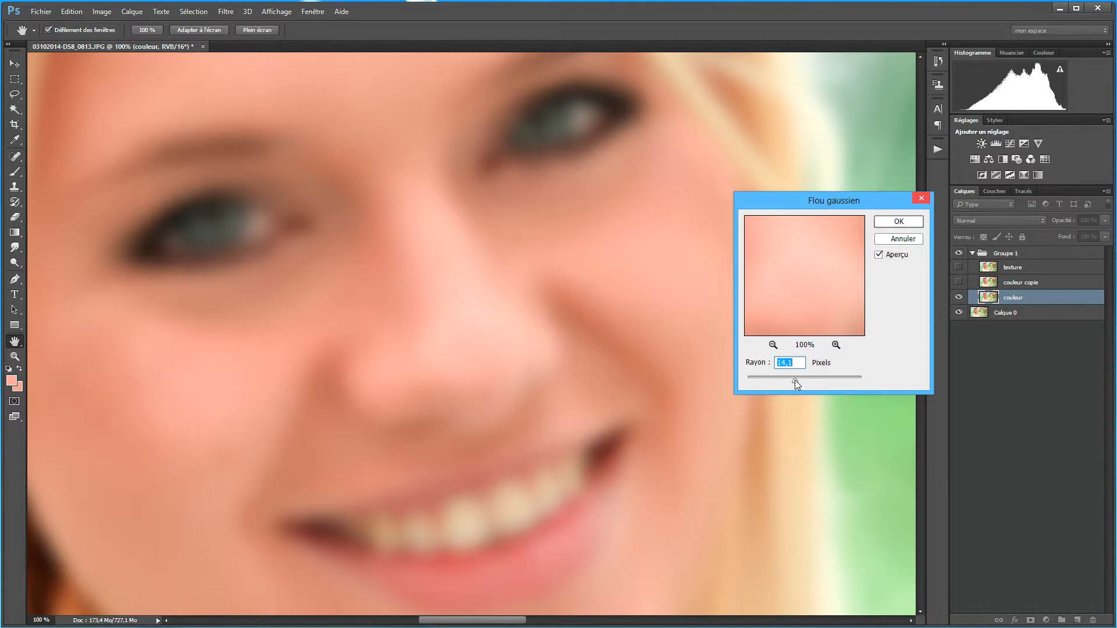
left_click_drag(788, 382, 788, 382)
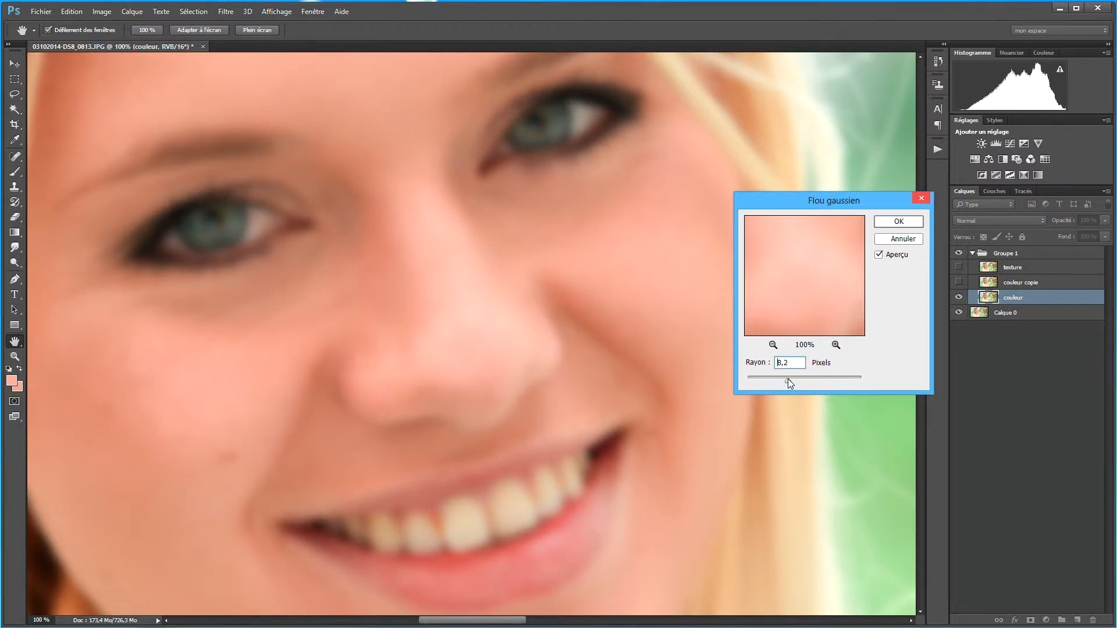
left_click(899, 222)
key("b")
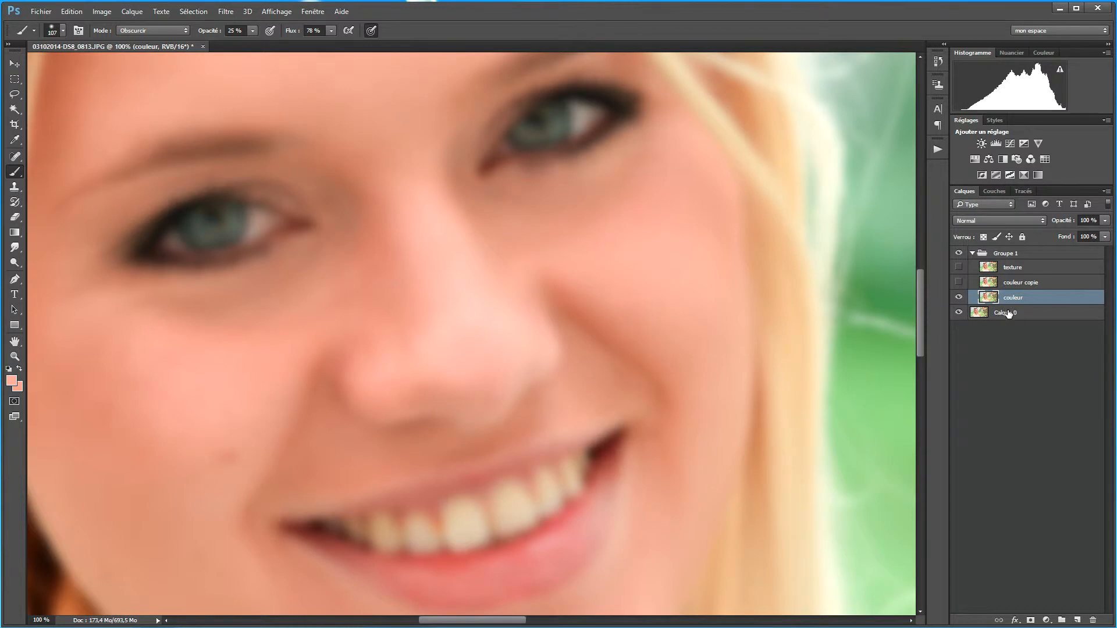
left_click(959, 284)
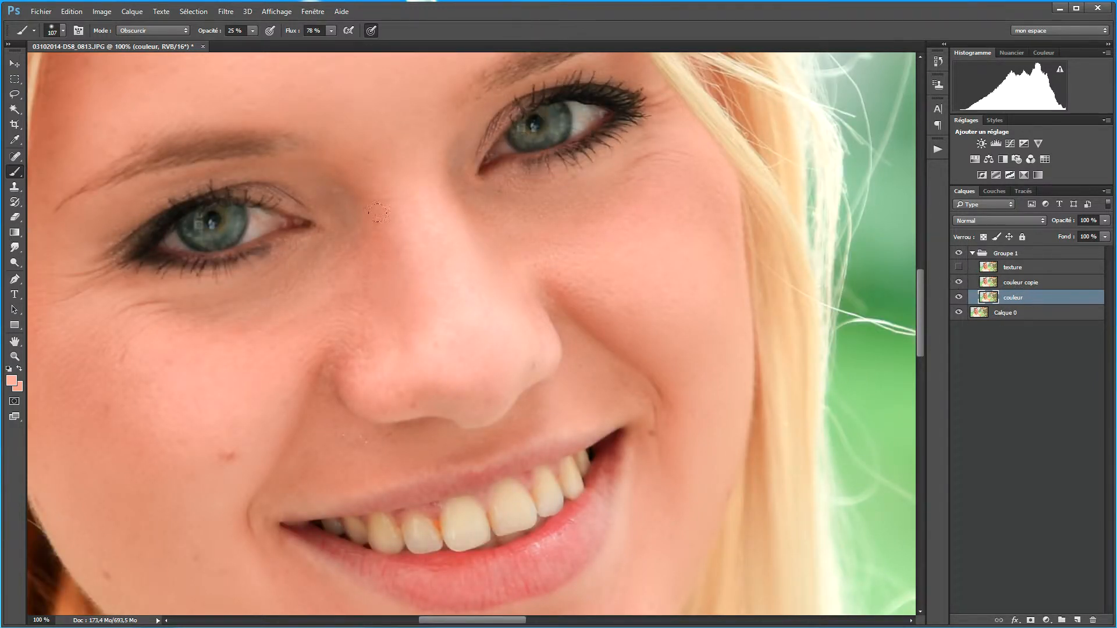
left_click(227, 12)
mouse_move(240, 141)
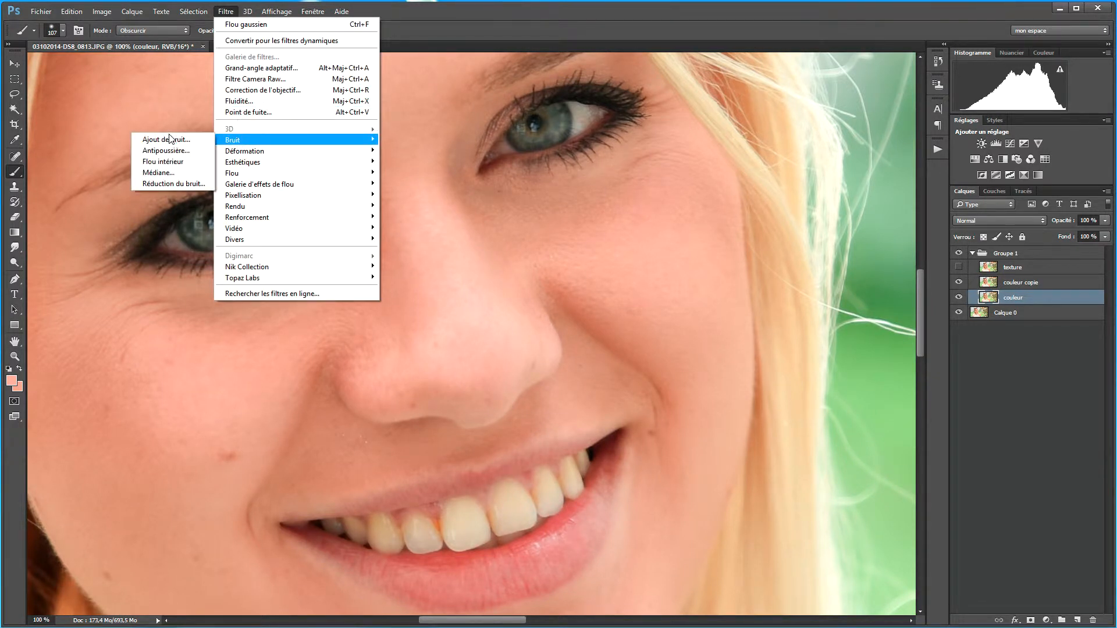
left_click(167, 151)
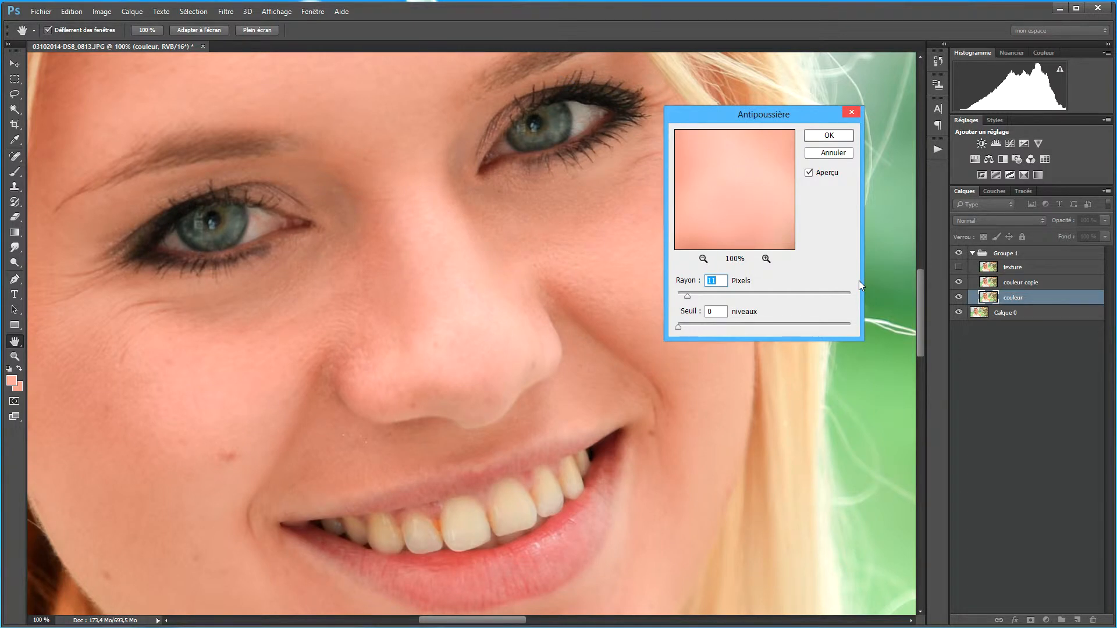
left_click(843, 154)
key("b")
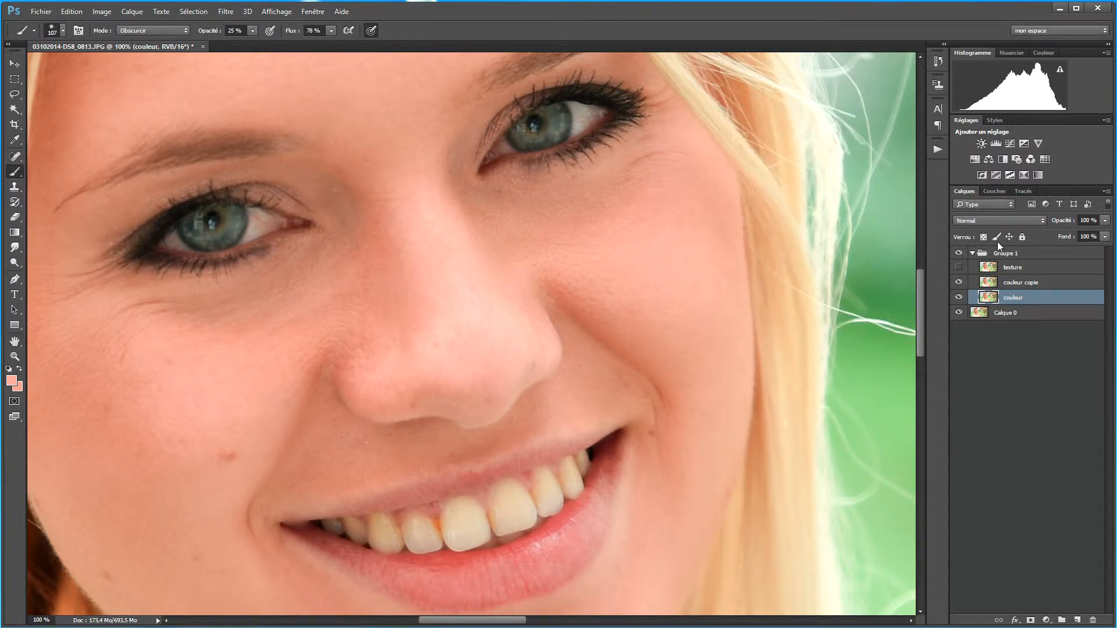
Apply the Antipoussière (Dust & Scratches) filter to the couleur copie layer with an 11-pixel radius and threshold 0
left_click(1017, 284)
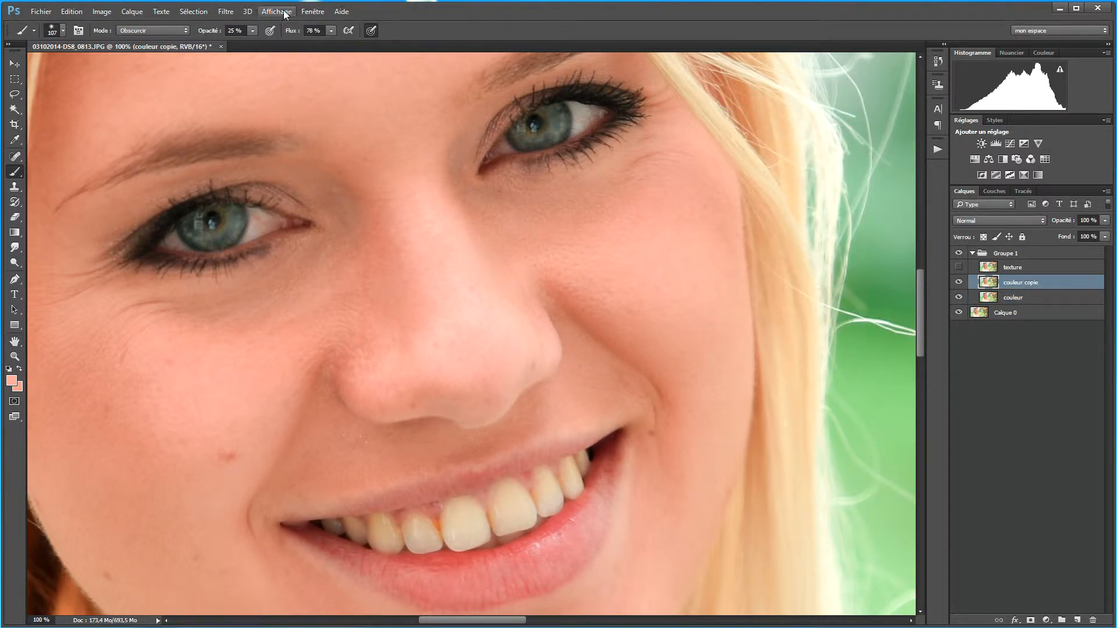
left_click(226, 11)
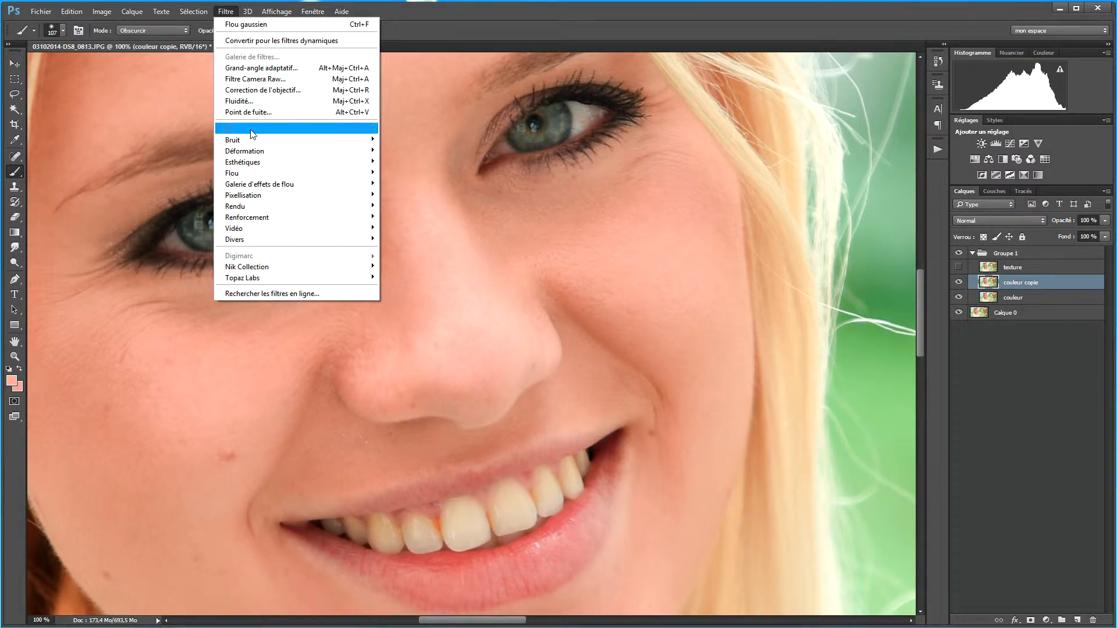
mouse_move(250, 142)
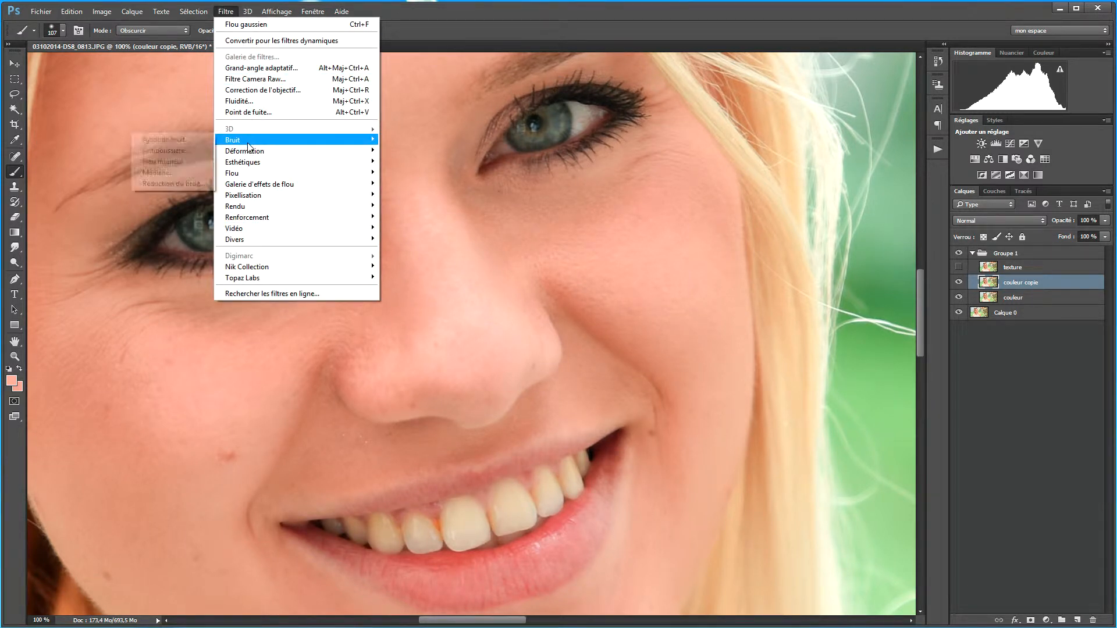
left_click(165, 150)
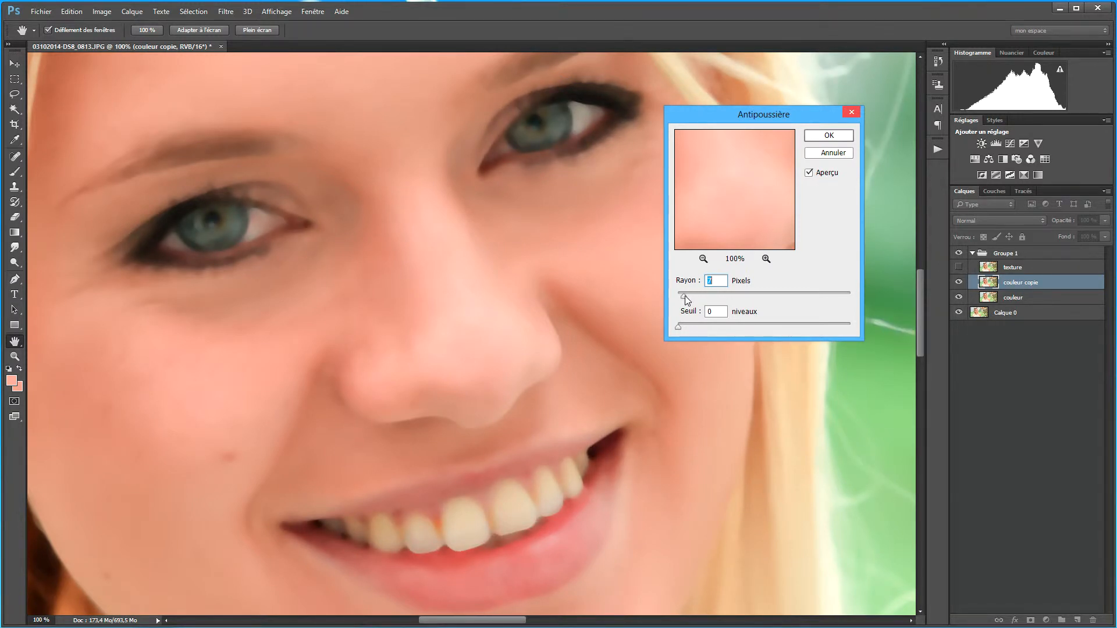
left_click_drag(687, 296, 687, 295)
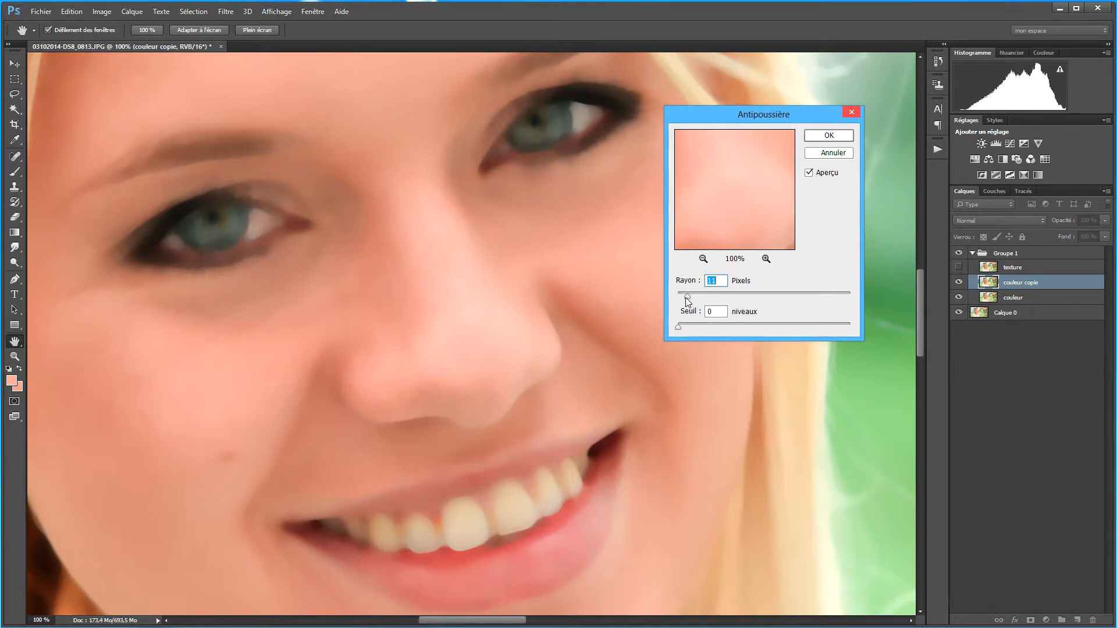
left_click(839, 136)
key("b")
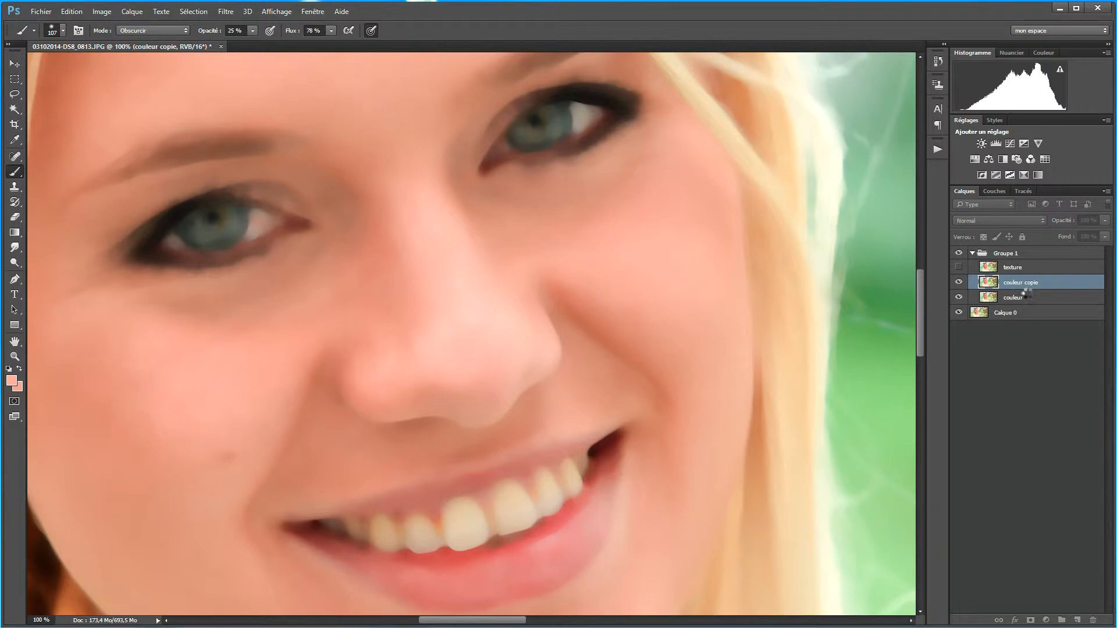
Toggle the couleur copie layer's visibility to compare the Antipoussière smoothing with the Gaussian-blurred couleur layer on the face
left_click(959, 283)
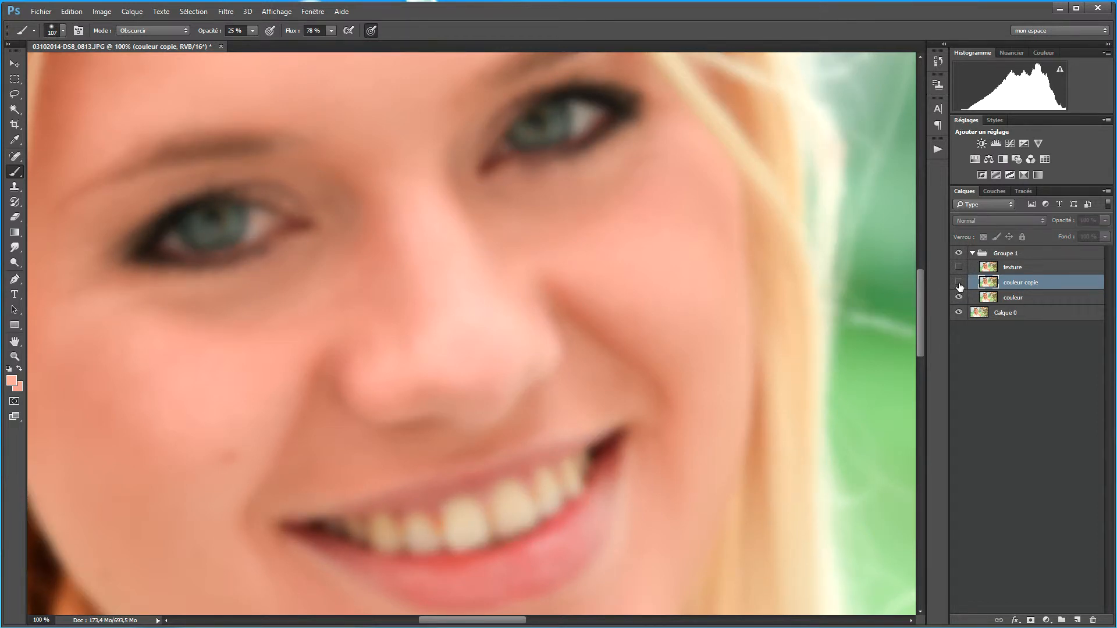
left_click(959, 283)
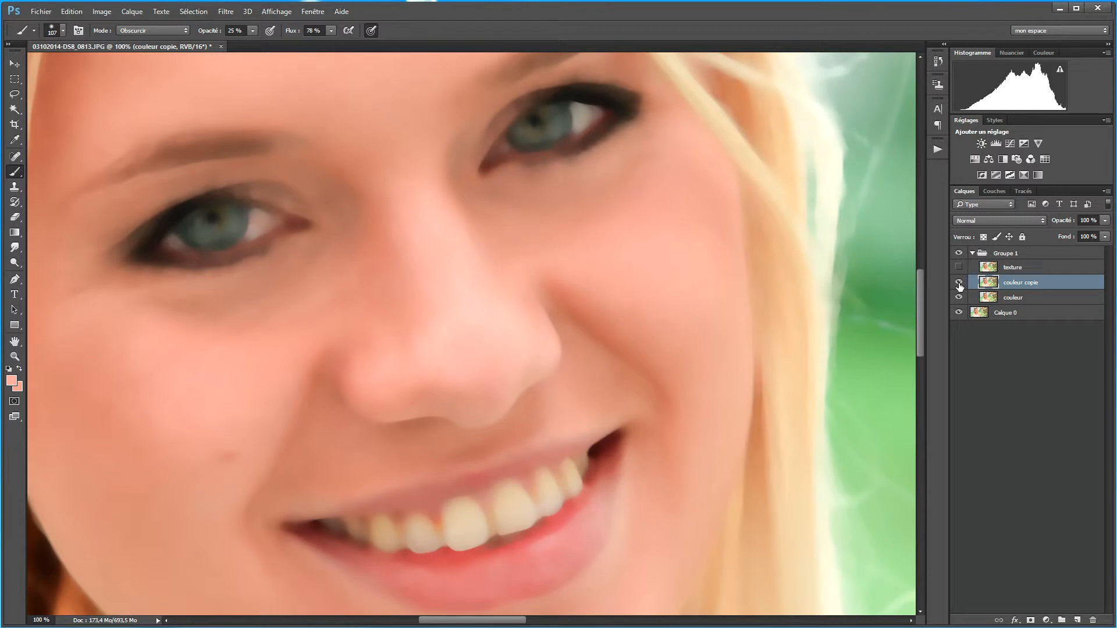
left_click(959, 283)
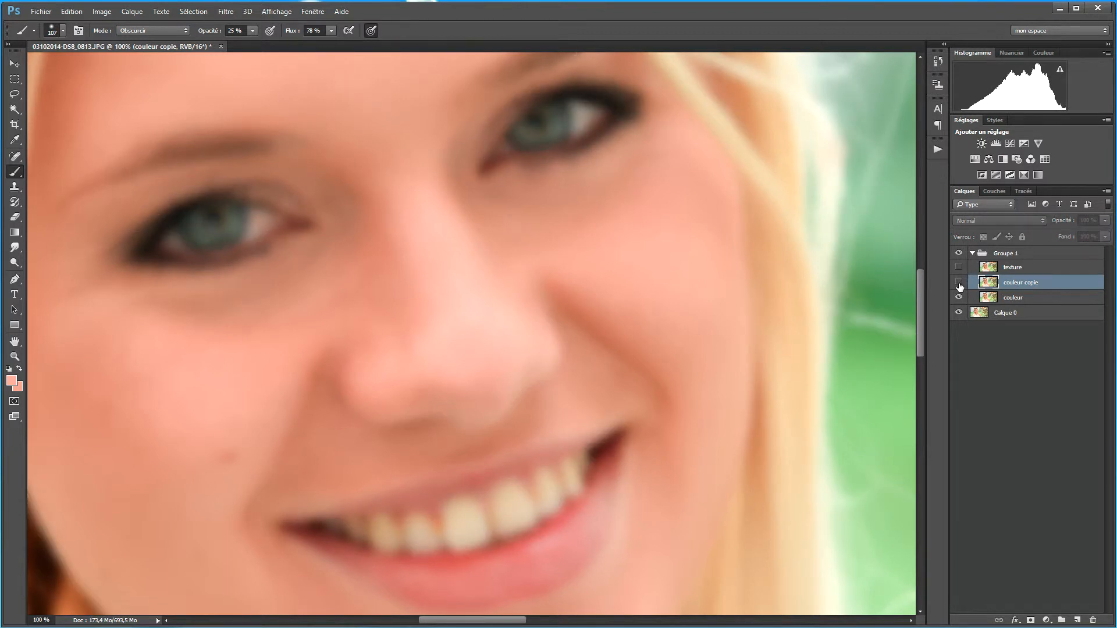
left_click(958, 283)
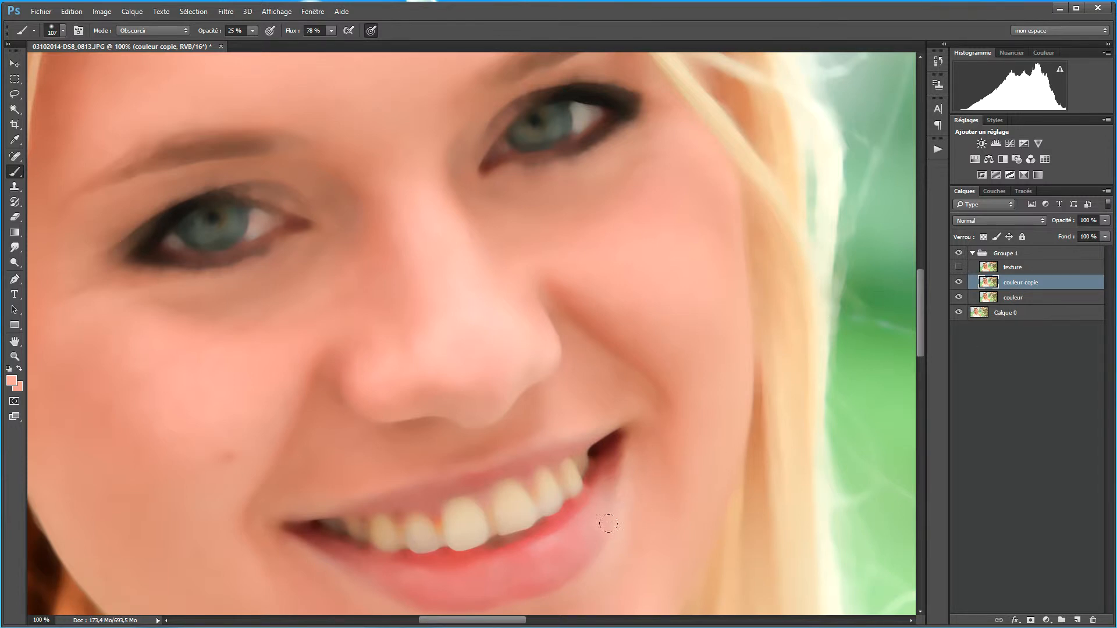
left_click(959, 282)
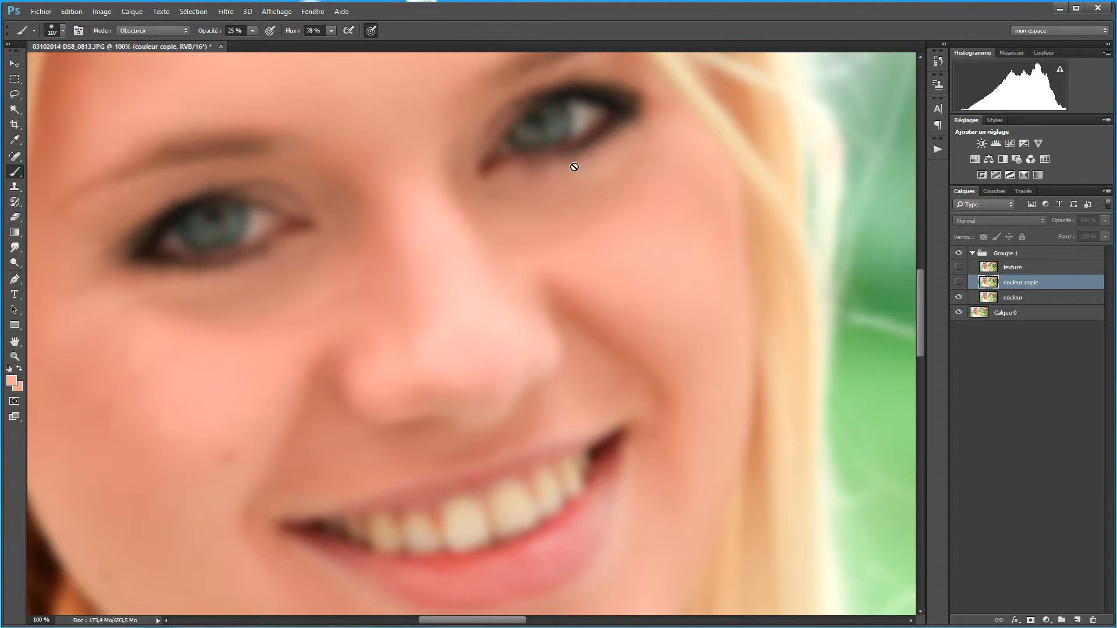
Compare the couleur copie layer with couleur once more, leave it hidden, and make the texture layer active and visible
left_click(959, 283)
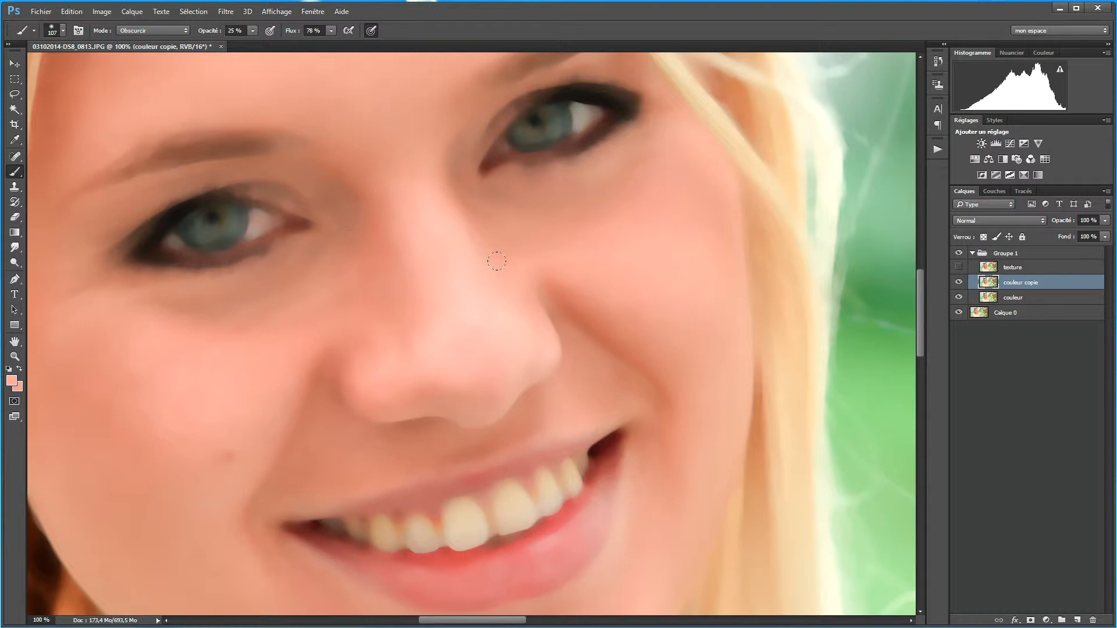
left_click(959, 283)
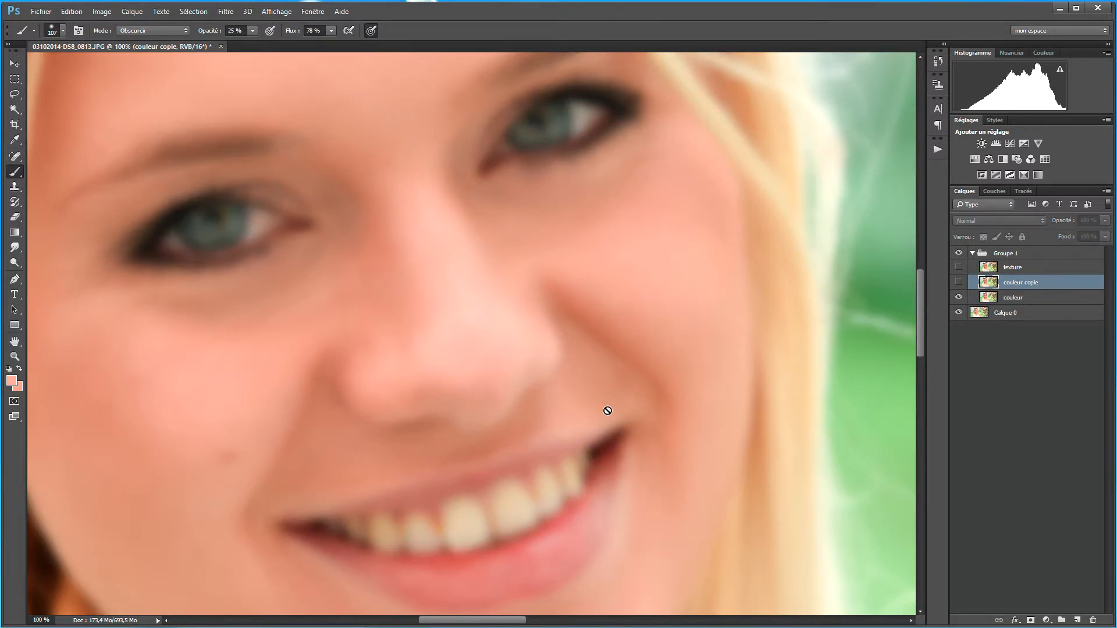
left_click(1013, 268)
left_click(958, 267)
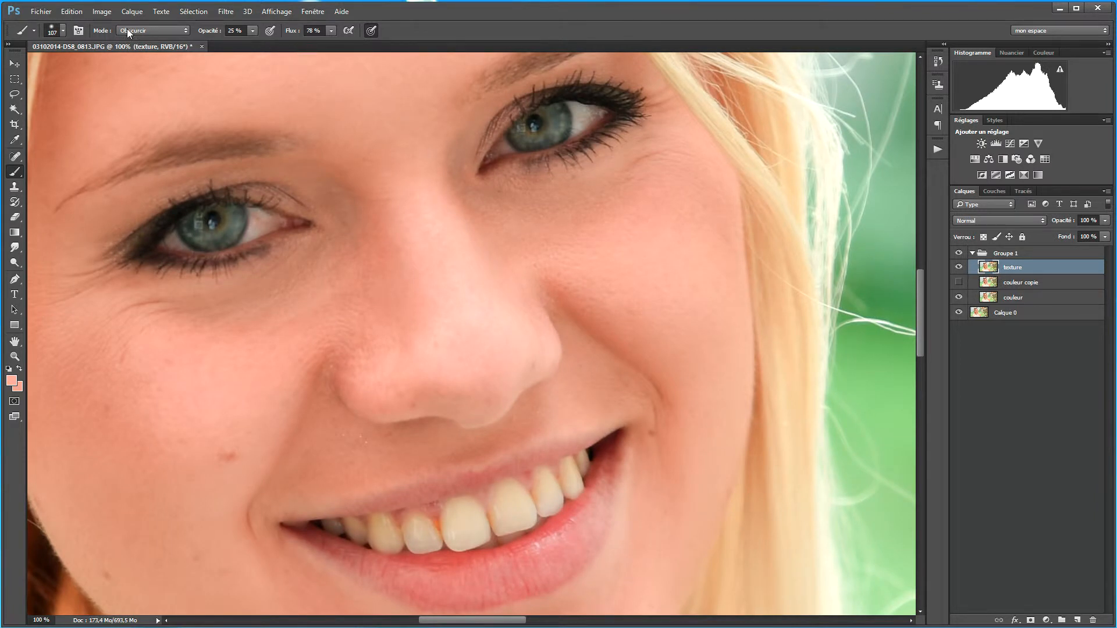
Apply the couleur layer to the texture layer with Appliquer une image, using RVB, Soustraction, 100% opacity, scale 2 and offset 128
left_click(105, 11)
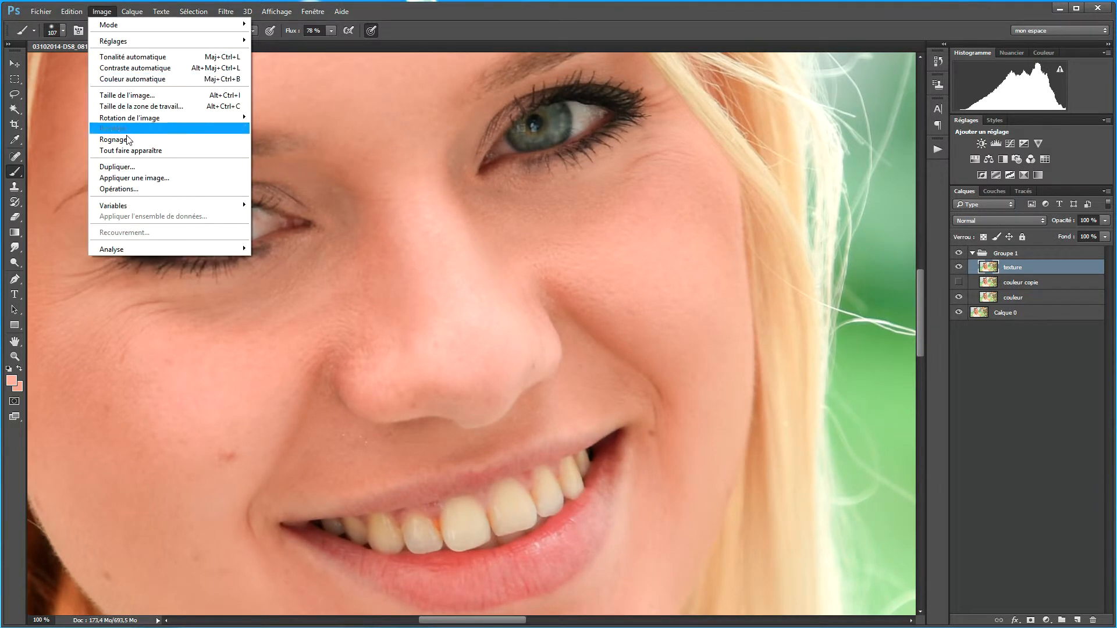
left_click(134, 178)
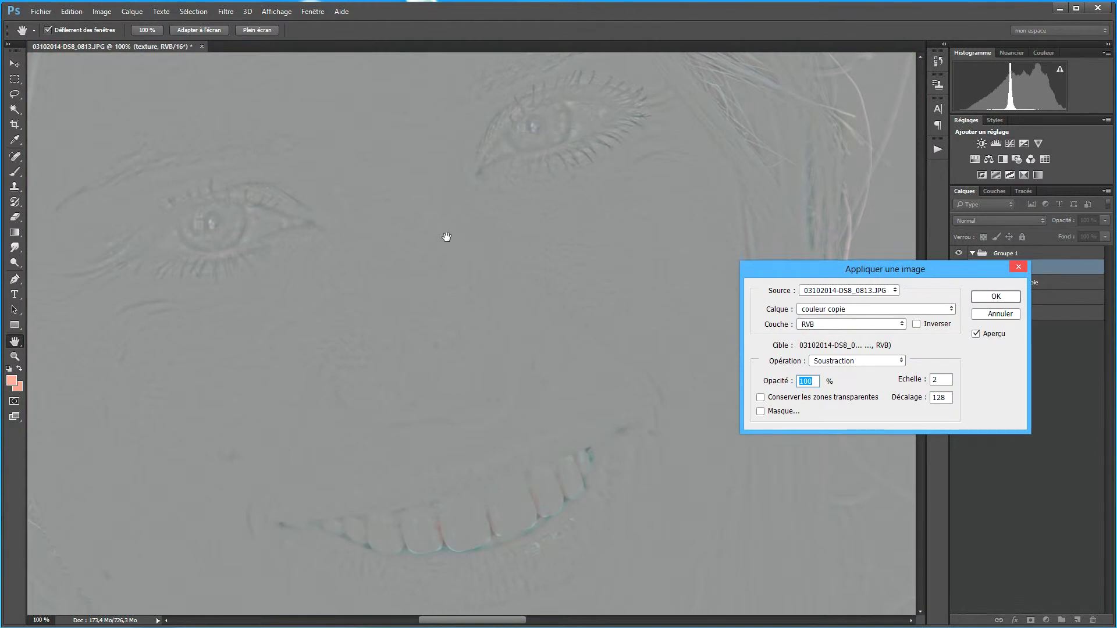
left_click(882, 311)
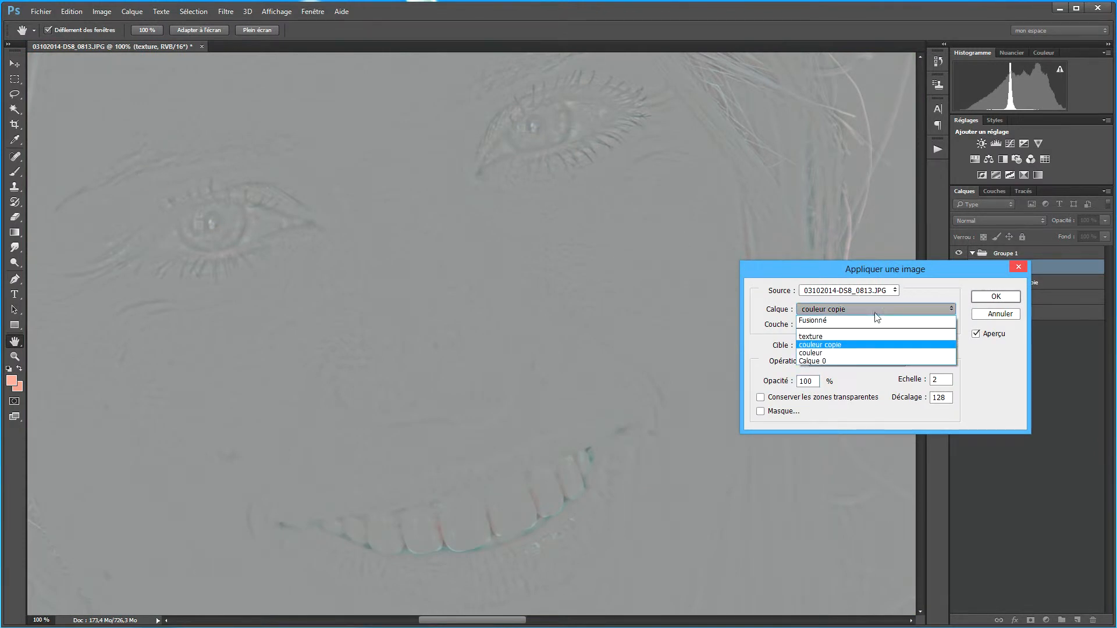
left_click(916, 296)
left_click_drag(924, 270, 778, 291)
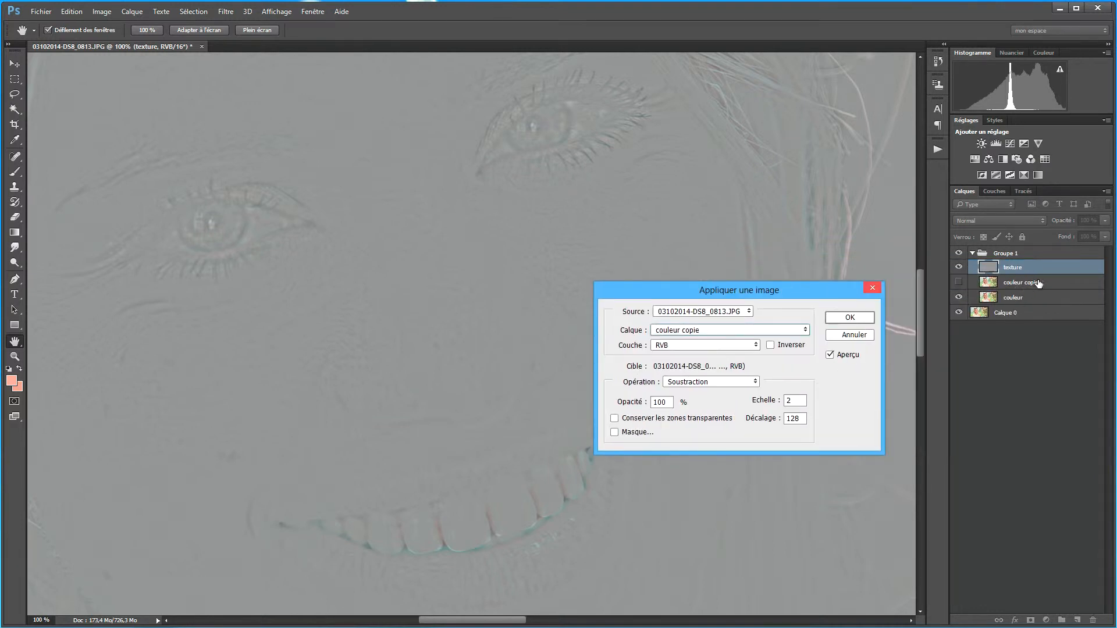
left_click(729, 331)
left_click(717, 375)
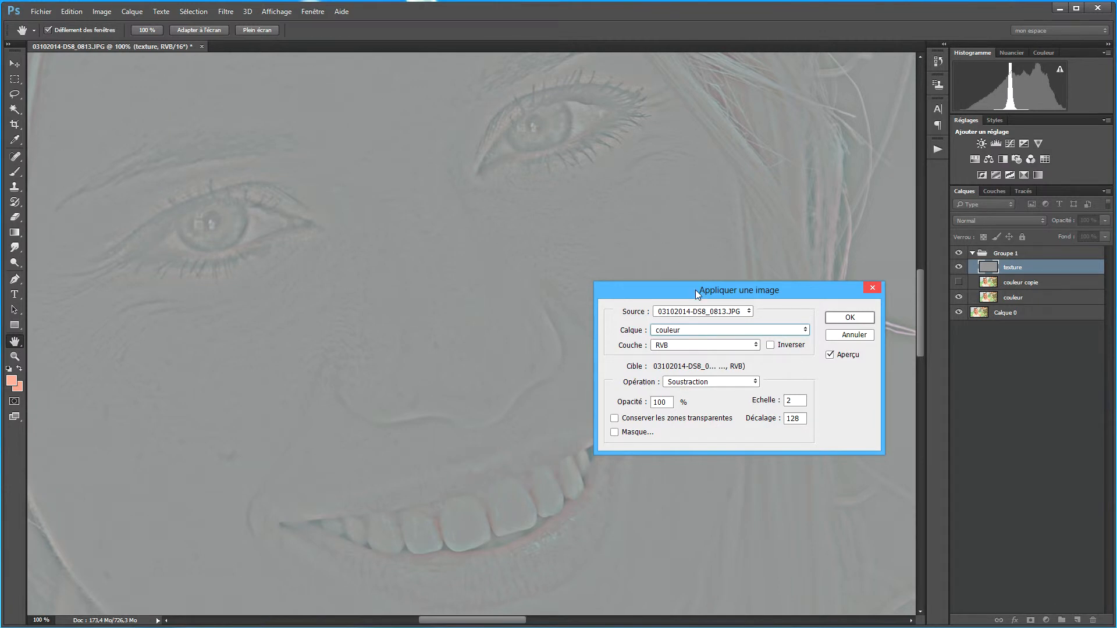
left_click(871, 319)
key("b")
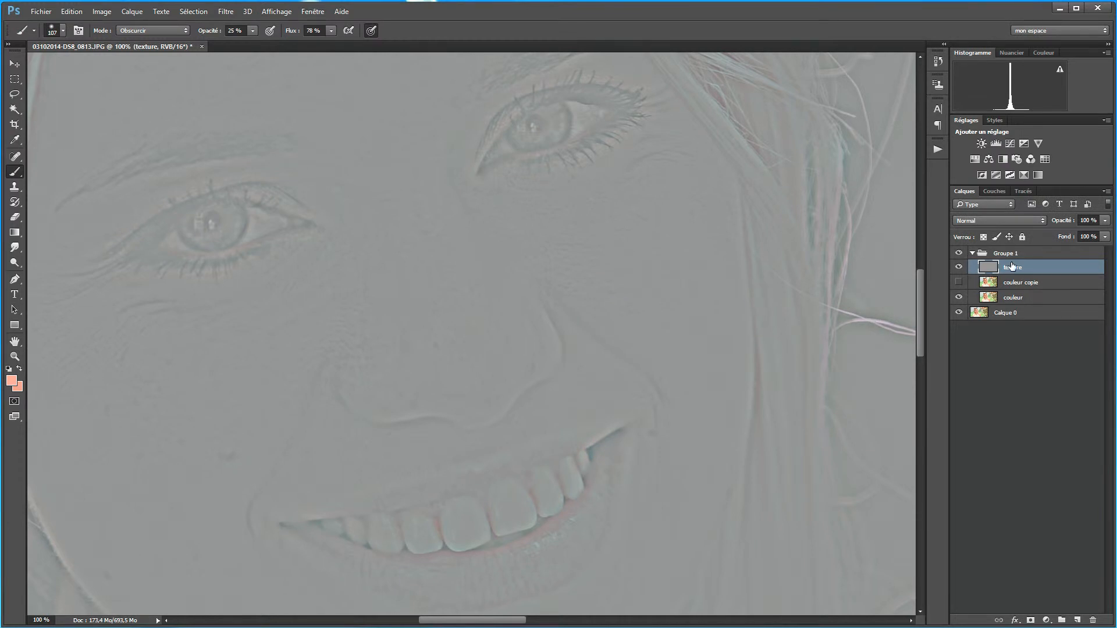
Examine the grey texture layer at 300% around the eyes, forehead, cheek and mouth for skin detail and blemishes
key("ctrl+plus")
key("ctrl+plus")
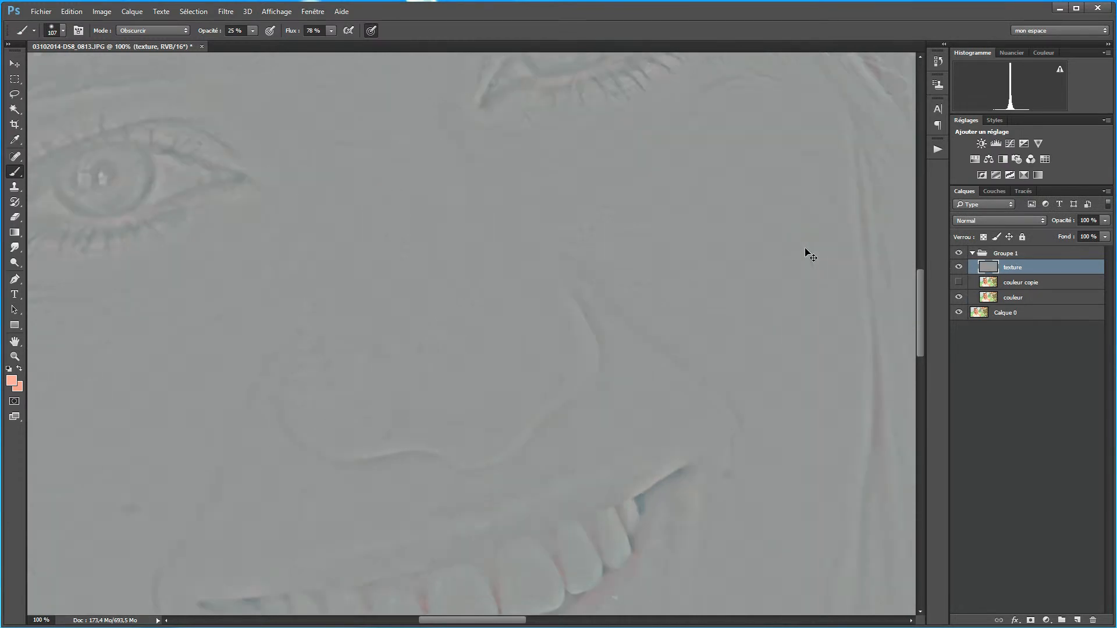
left_click_drag(583, 192, 885, 280)
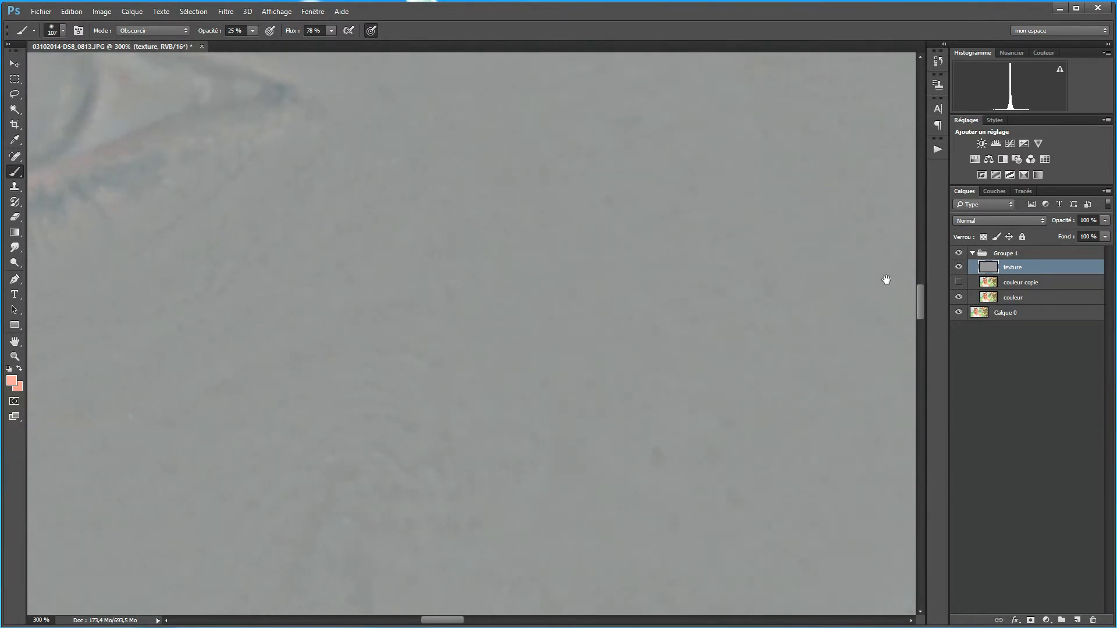
left_click_drag(396, 315, 585, 626)
left_click_drag(522, 334, 201, 530)
left_click_drag(486, 369, 546, 519)
left_click_drag(501, 288, 560, 462)
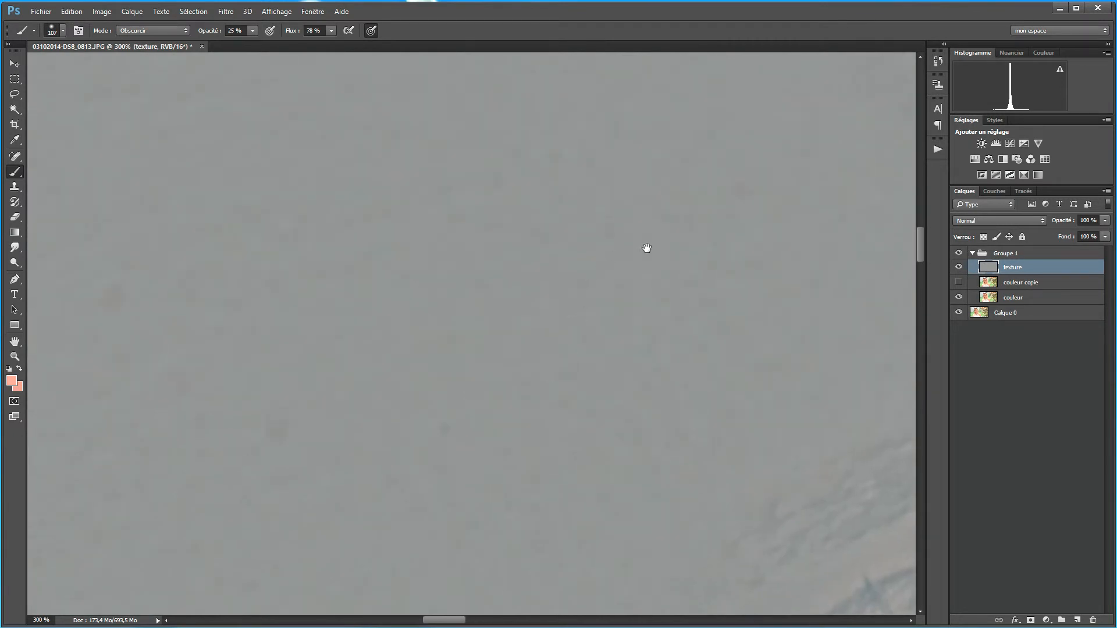
left_click_drag(320, 367, 593, 174)
left_click_drag(559, 424, 780, 99)
left_click_drag(736, 419, 626, 28)
left_click_drag(610, 500, 708, 233)
left_click_drag(661, 457, 426, 254)
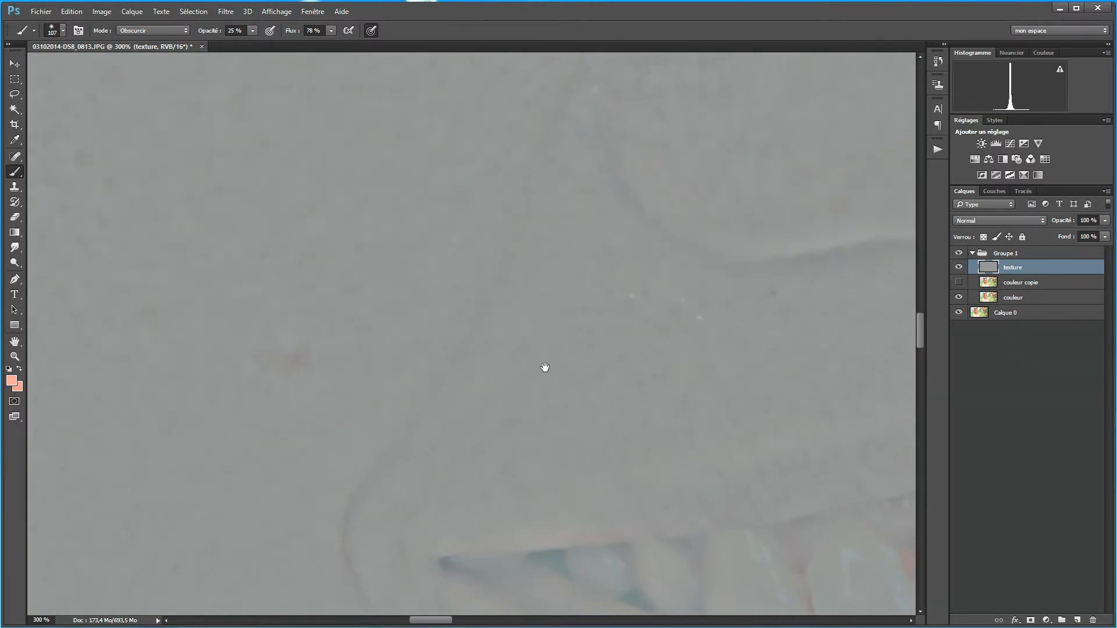
left_click_drag(545, 368, 422, 397)
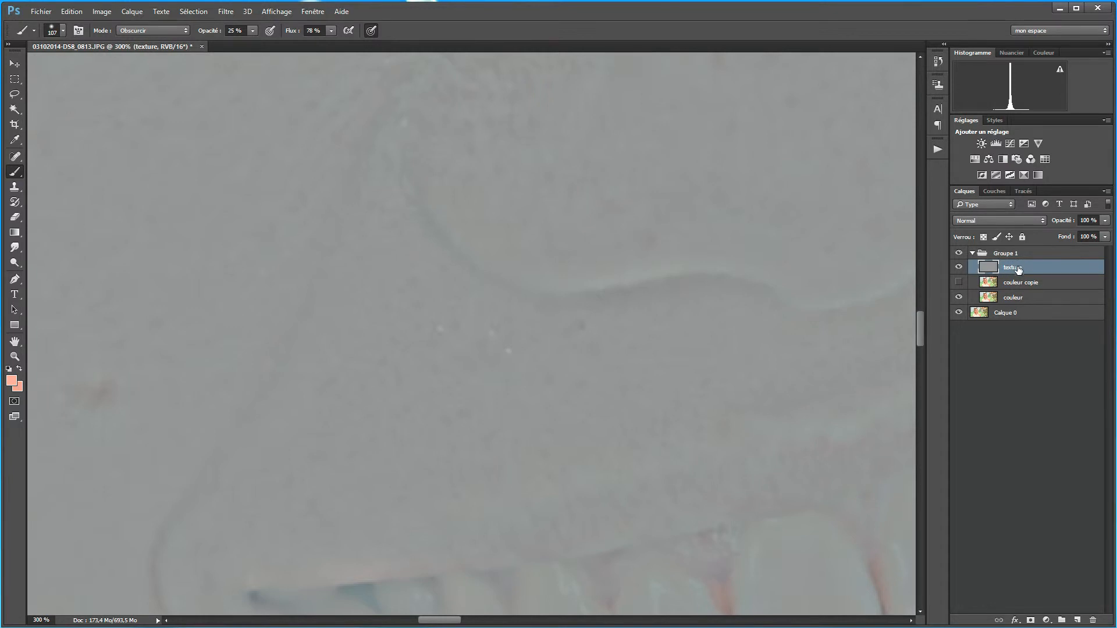
Set the texture layer's blend mode to Lumière linéaire
left_click(1010, 216)
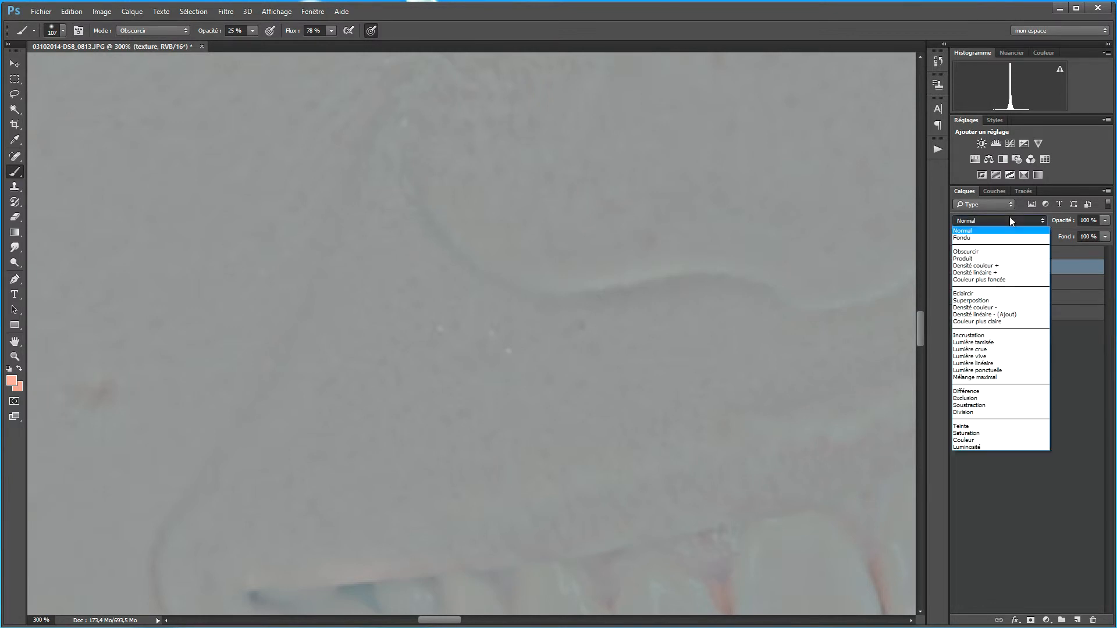
left_click(1000, 364)
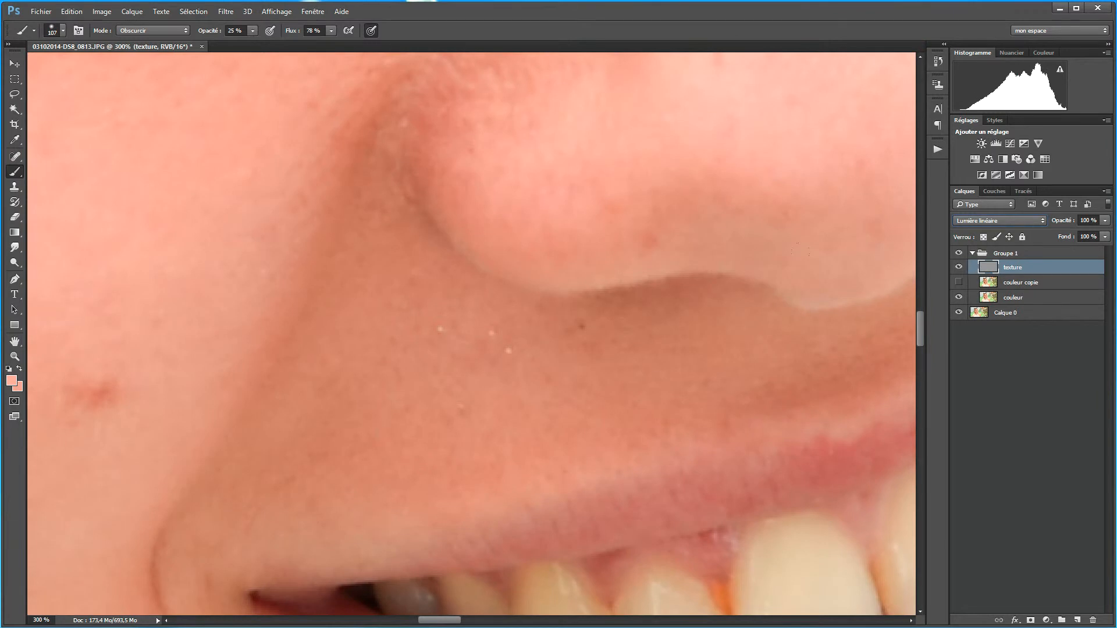
key("ctrl+minus")
key("ctrl+minus")
key("ctrl+minus")
key("ctrl+minus")
key("ctrl+minus")
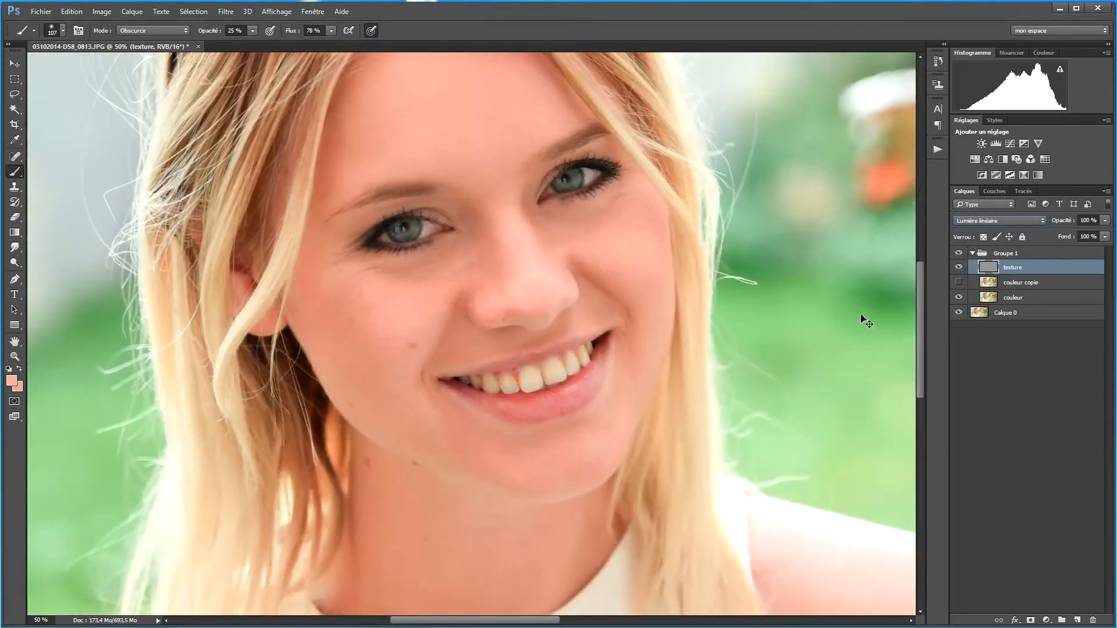
Toggle the visibility of Groupe 1 to compare the frequency-separated layers with the original portrait
scroll(594, 274, "up", 3)
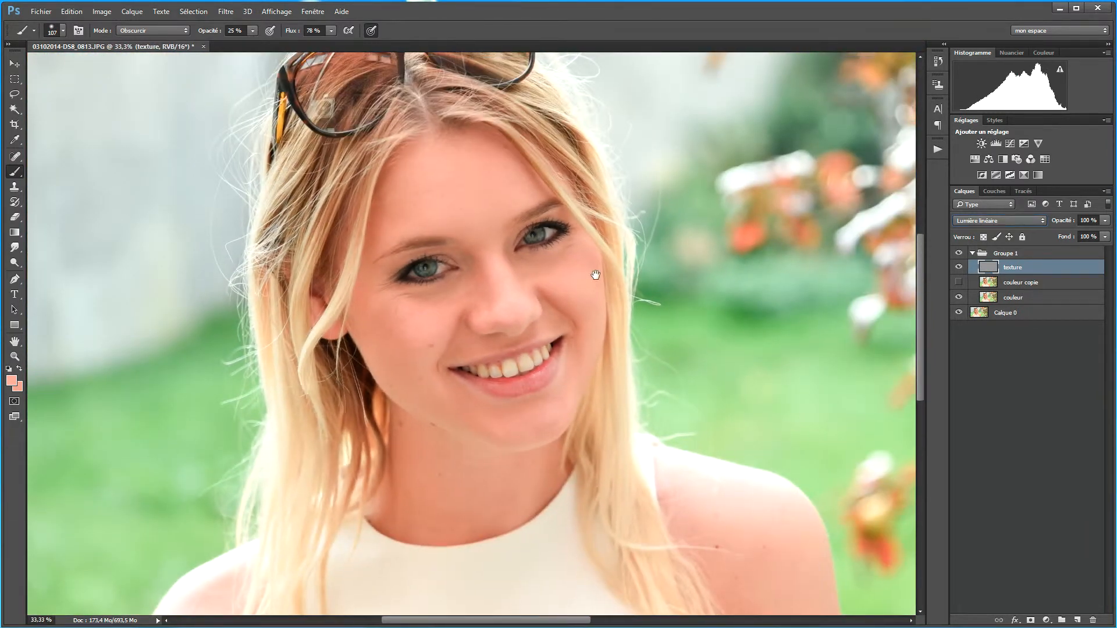
key("ctrl+plus")
key("ctrl+plus")
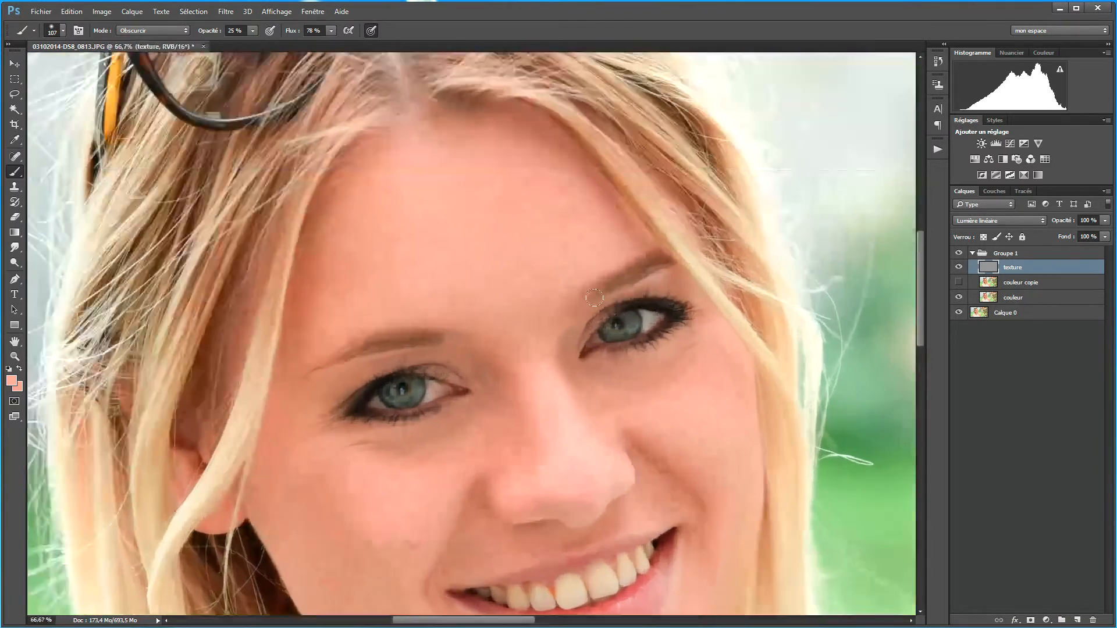
left_click_drag(586, 312, 553, 232)
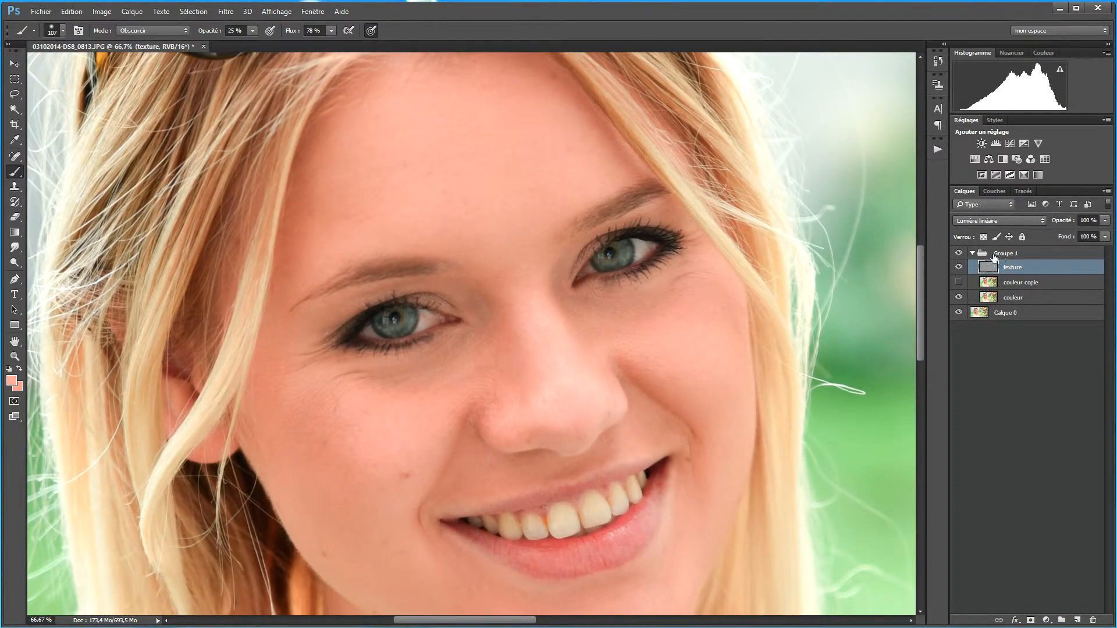
left_click(959, 253)
left_click(959, 254)
left_click(959, 253)
Remove the small blemishes on the forehead in the texture layer with the Correcteur localisé tool, with Echantillonner tous les calques turned off
key("ctrl+plus")
key("ctrl+plus")
left_click_drag(616, 58, 721, 591)
left_click_drag(702, 546, 632, 373)
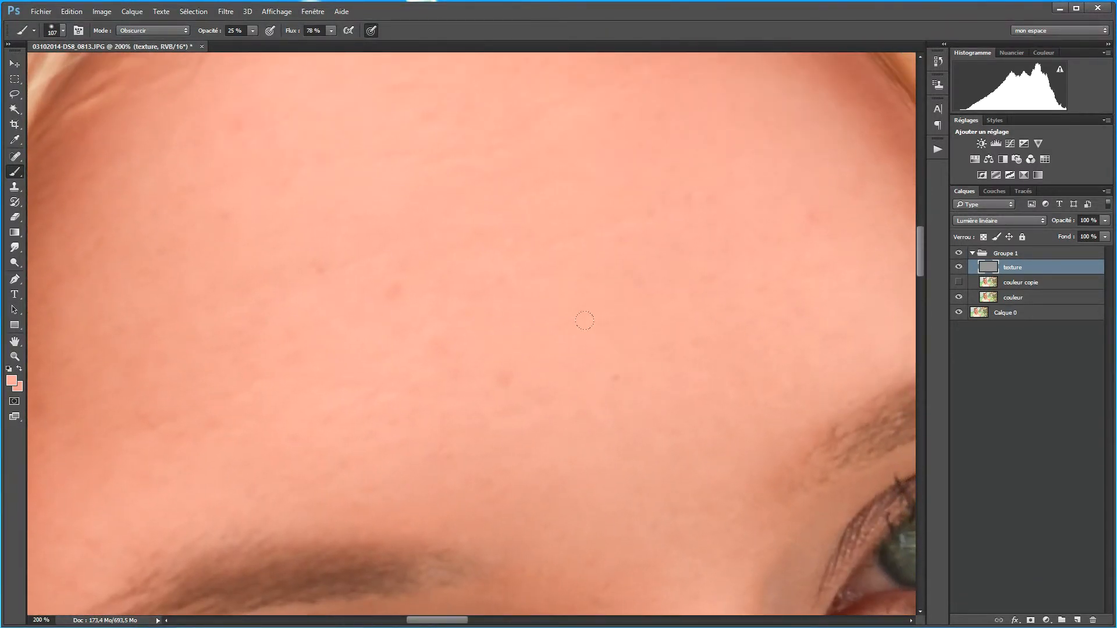
left_click(16, 157)
left_click(75, 152)
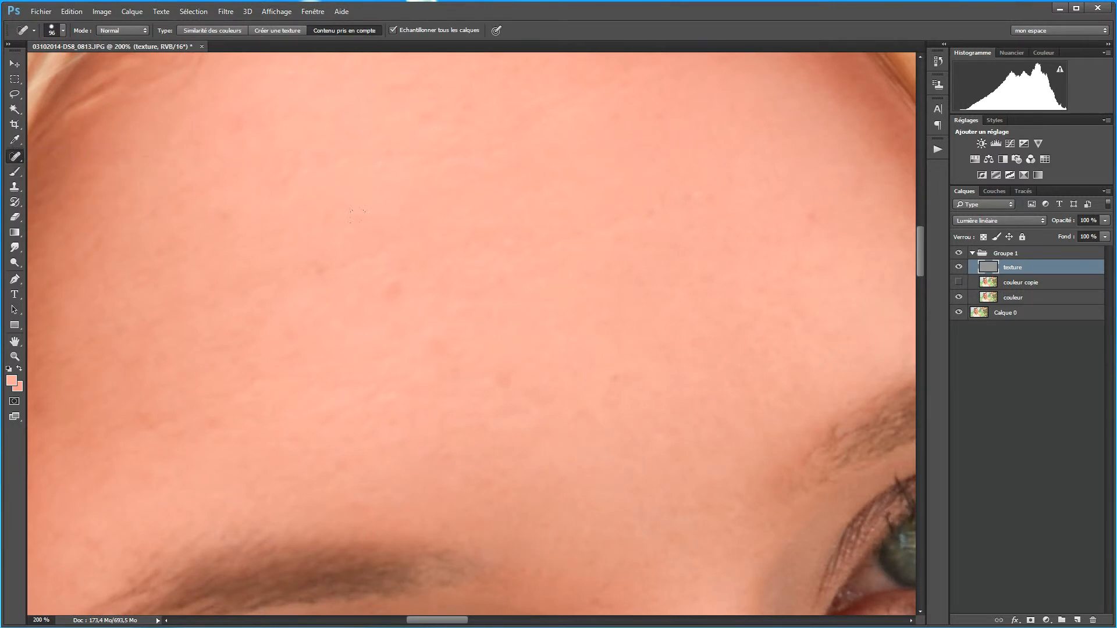
mouse_move(415, 267)
left_mouse_down()
mouse_move(366, 277)
mouse_move(387, 297)
left_mouse_up()
key("ctrl+z")
left_click(392, 289)
left_click_drag(321, 271, 348, 260)
Remove the spots between the eyebrows and on the lower forehead from the texture layer with the Correcteur localisé tool
scroll(533, 441, "down", 5)
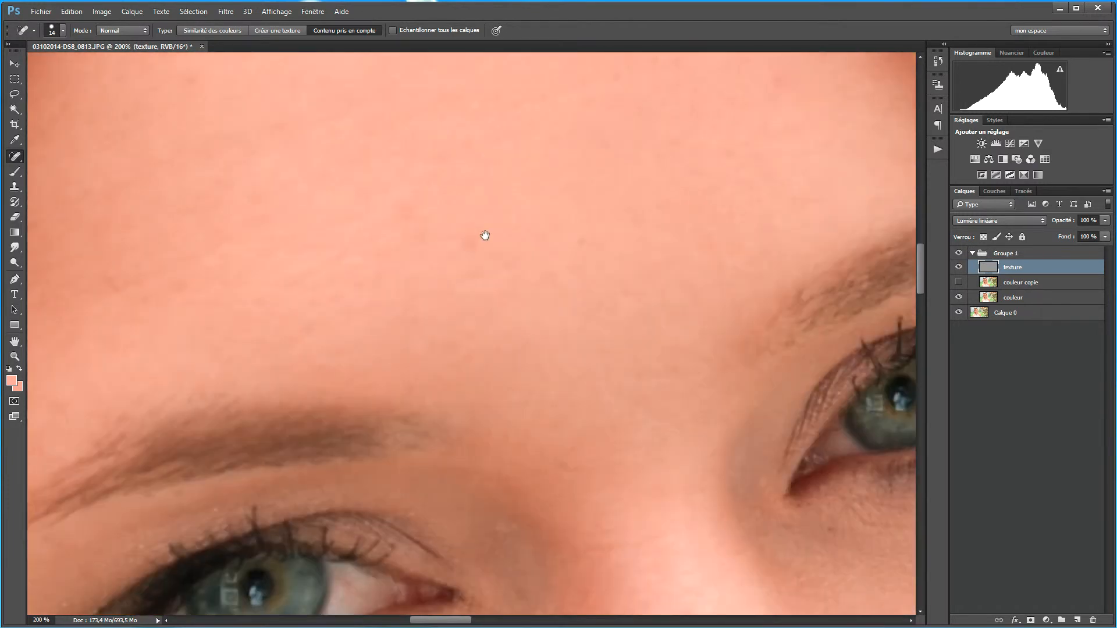
left_click(549, 371)
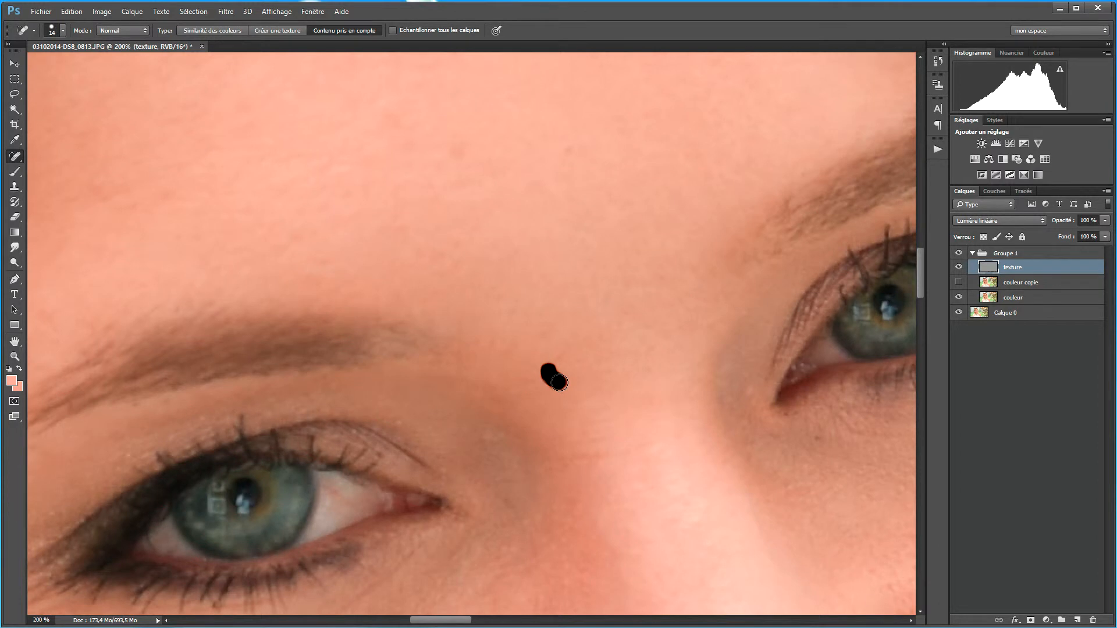
left_click(563, 357)
left_click_drag(551, 333, 546, 336)
left_click(458, 151)
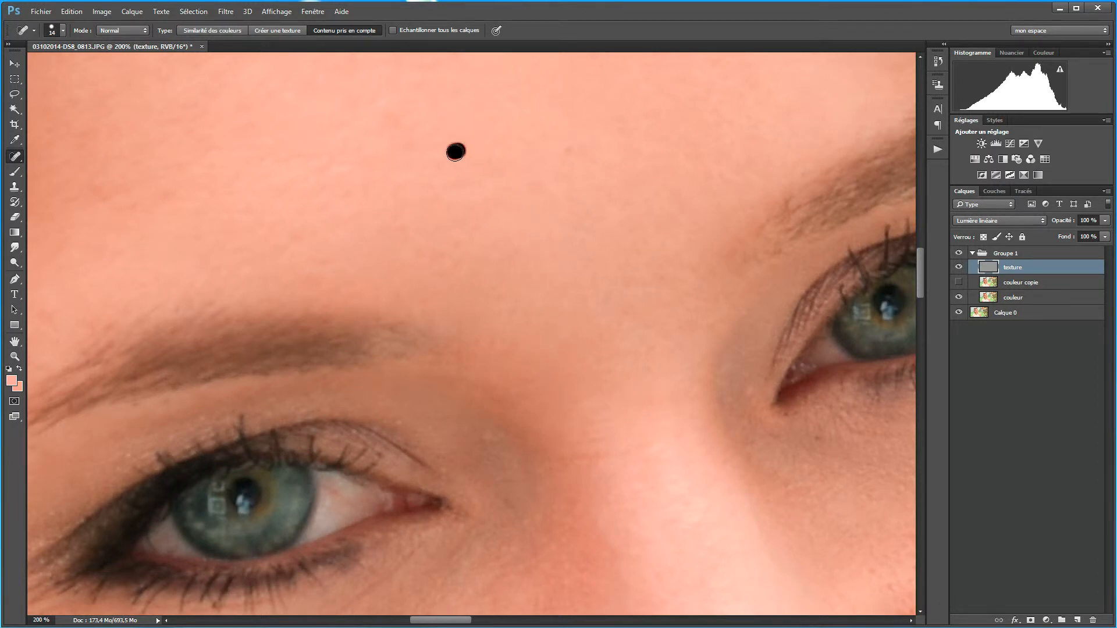
Use the Correcteur tool to heal forehead imperfections on the texture layer, sampling clean skin nearby as the source
left_click(15, 156)
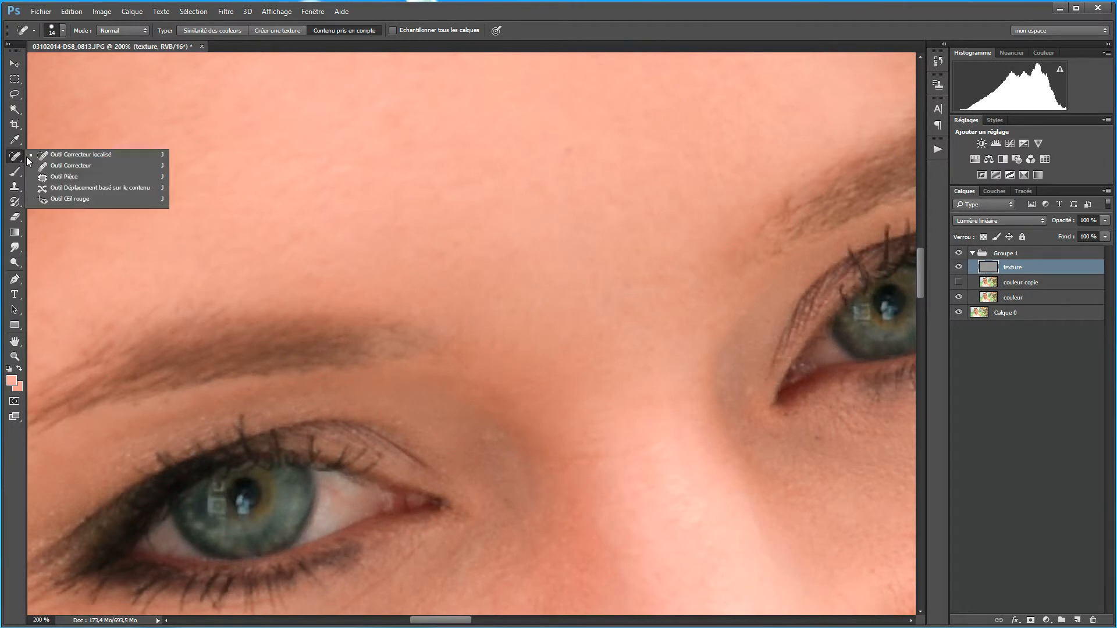
left_click(67, 165)
left_click_drag(529, 200, 548, 374)
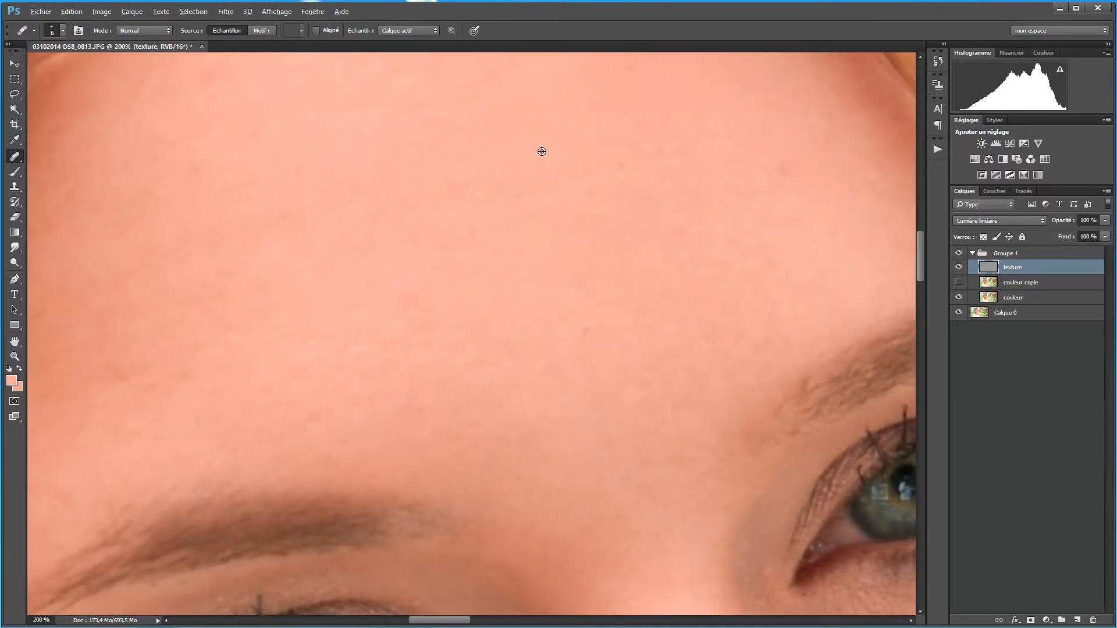
left_click(542, 151, "alt")
mouse_move(509, 183)
left_mouse_down()
mouse_move(480, 199)
mouse_move(466, 190)
mouse_move(515, 203)
mouse_move(474, 235)
mouse_move(485, 244)
left_mouse_up()
left_click(557, 272, "alt")
Heal the blemishes and fine lines below the eye on the texture layer, sampling nearby cheek skin
scroll(499, 349, "down", 6)
left_click_drag(471, 334, 499, 274)
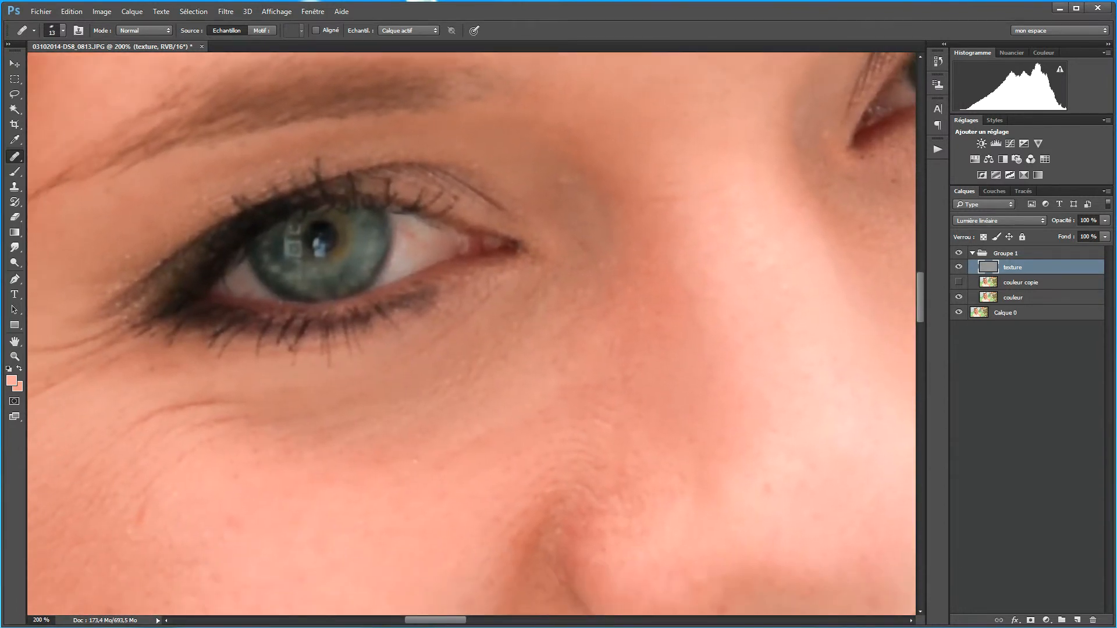
mouse_move(239, 524)
left_mouse_down()
mouse_move(249, 529)
mouse_move(234, 521)
mouse_move(245, 524)
mouse_move(241, 485)
left_mouse_up()
left_click(265, 519, "alt")
mouse_move(477, 531)
left_mouse_down()
mouse_move(316, 268)
mouse_move(324, 314)
mouse_move(384, 419)
mouse_move(522, 397)
mouse_move(523, 428)
left_mouse_up()
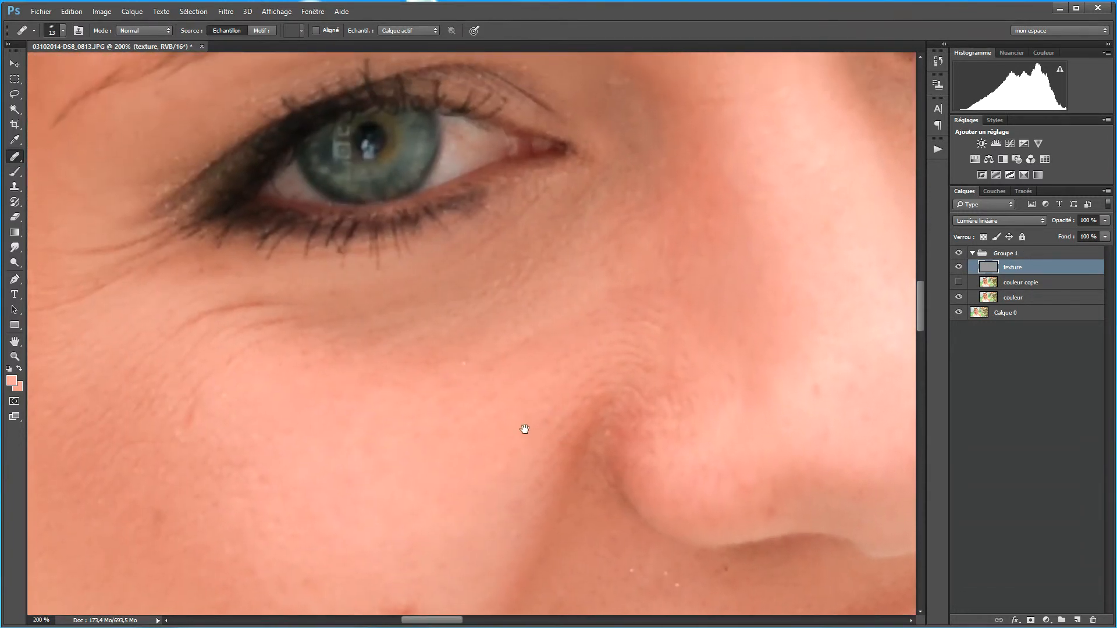
left_click_drag(268, 328, 282, 331)
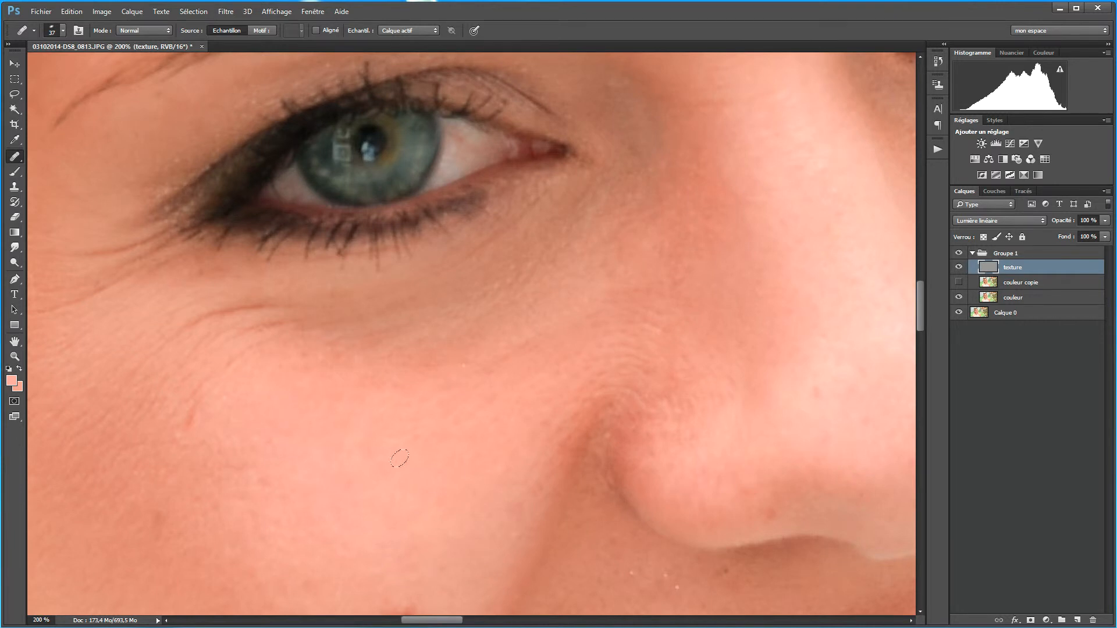
Heal the small spots on the cheek beside the nose in the texture layer, sampling clean cheek skin nearby
left_click_drag(399, 458, 345, 149)
left_click_drag(581, 315, 275, 259)
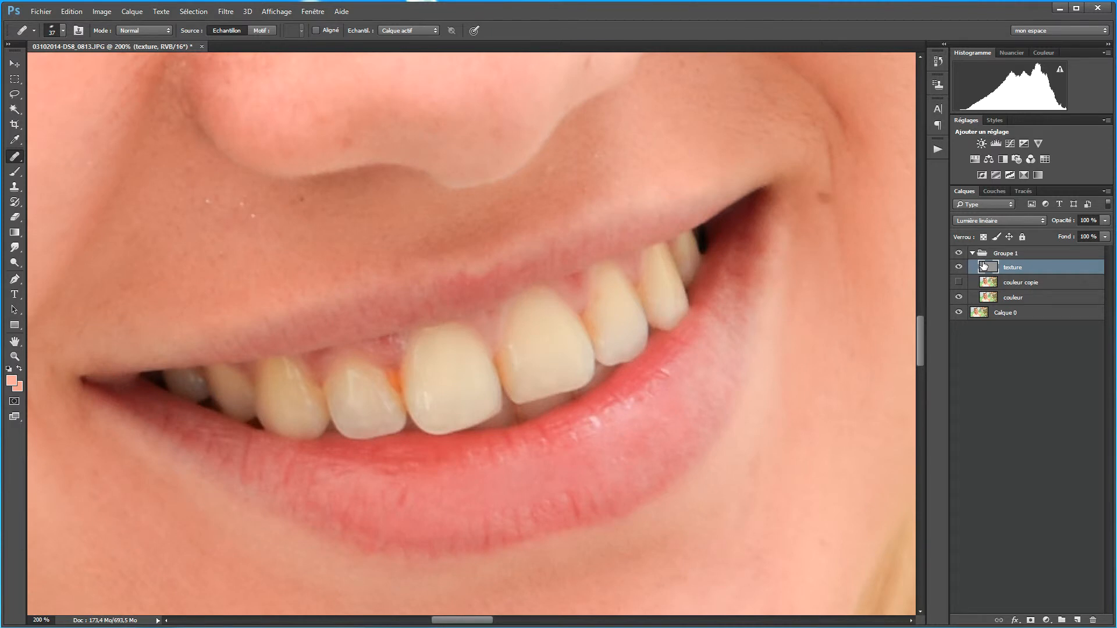
left_click_drag(984, 266, 985, 269)
mouse_move(838, 322)
left_mouse_down()
mouse_move(763, 424)
mouse_move(648, 499)
left_mouse_up()
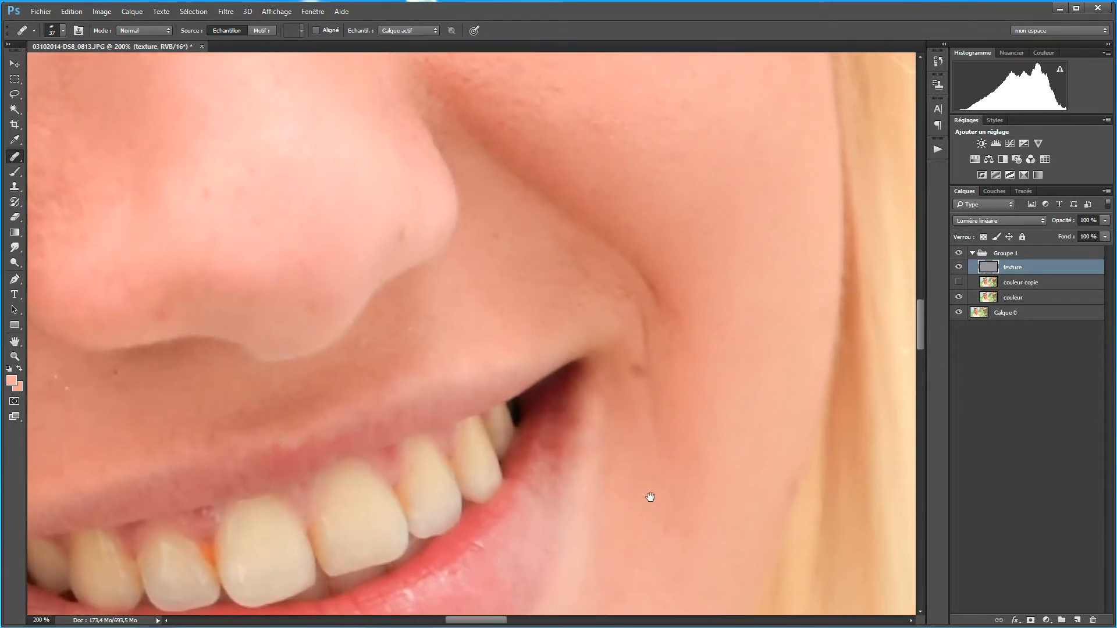
scroll(722, 239, "up", 5)
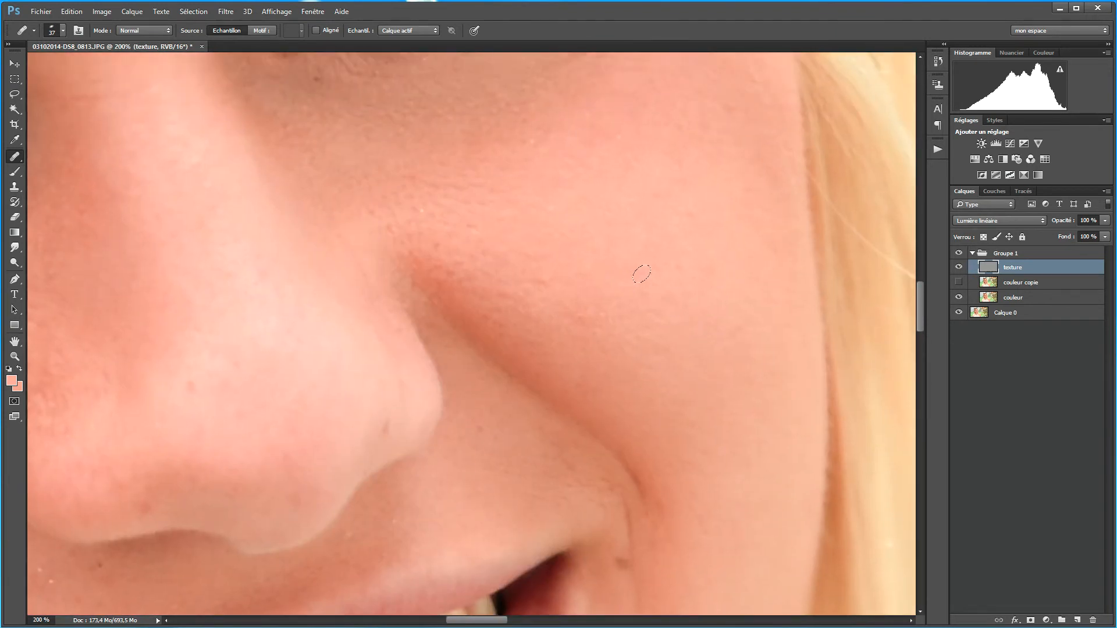
left_click_drag(668, 271, 682, 267)
left_click_drag(536, 248, 545, 244)
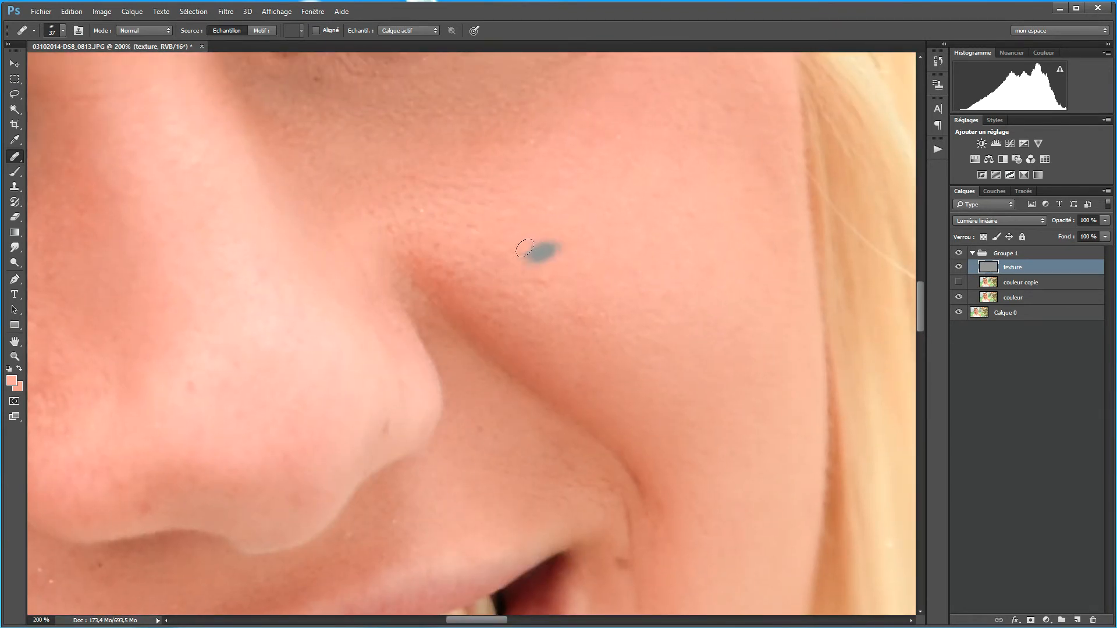
left_click_drag(667, 279, 646, 280)
left_click_drag(540, 282, 540, 283)
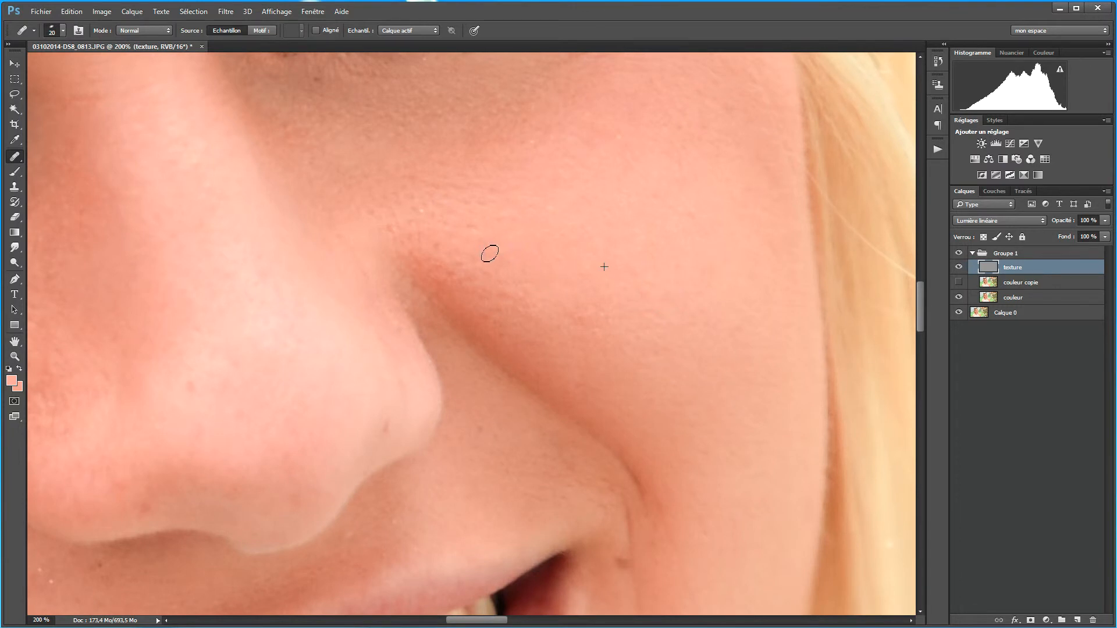
left_click(474, 200)
left_click(518, 172)
Heal the fine lines below and beside the outer corner of the second eye on the texture layer
left_click_drag(519, 167, 566, 319)
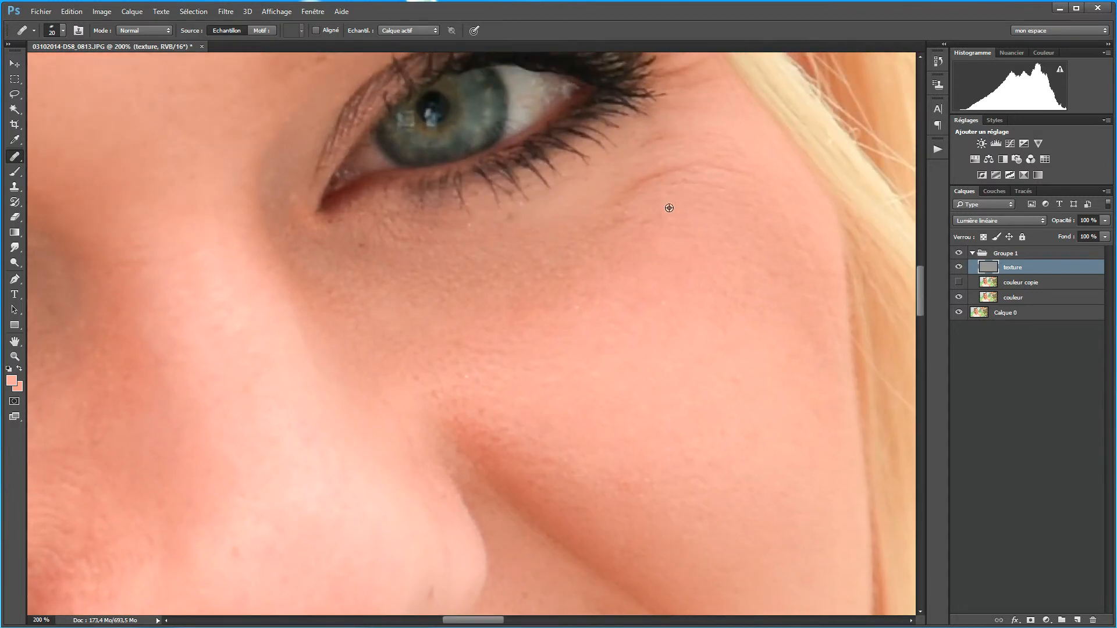
left_click_drag(630, 185, 730, 174)
left_click_drag(681, 271, 673, 239)
mouse_move(658, 200)
left_mouse_down()
mouse_move(687, 187)
mouse_move(726, 194)
left_mouse_up()
mouse_move(621, 218)
left_mouse_down()
mouse_move(628, 195)
mouse_move(634, 219)
mouse_move(656, 224)
left_mouse_up()
left_click(670, 286, "alt")
left_click(716, 317, "alt")
left_click_drag(656, 145, 679, 144)
Heal the bumps and uneven pores on the upper cheek next to the nose crease, resampling smooth cheek skin several times
left_click(708, 371, "alt")
left_click_drag(576, 311, 588, 317)
mouse_move(462, 366)
left_mouse_down()
mouse_move(458, 389)
mouse_move(469, 414)
mouse_move(517, 408)
mouse_move(613, 427)
mouse_move(468, 408)
mouse_move(445, 385)
mouse_move(438, 401)
mouse_move(419, 382)
mouse_move(444, 400)
mouse_move(414, 402)
mouse_move(526, 426)
left_mouse_up()
left_click(466, 378)
left_click(610, 423, "alt")
left_click_drag(482, 388, 519, 407)
mouse_move(485, 373)
left_mouse_down()
mouse_move(506, 383)
mouse_move(466, 384)
mouse_move(471, 367)
mouse_move(488, 374)
mouse_move(463, 388)
mouse_move(469, 367)
mouse_move(509, 370)
mouse_move(486, 355)
mouse_move(513, 347)
mouse_move(508, 370)
mouse_move(556, 369)
mouse_move(526, 373)
left_mouse_up()
left_click(465, 374, "alt")
left_click(516, 386, "alt")
left_click(480, 378, "alt")
left_click(679, 396, "alt")
left_click(579, 372)
left_click_drag(597, 381, 596, 391)
Clone clean skin over the small red mark and nearby lines on the opposite cheek in the texture layer with the Clone Stamp tool
left_click_drag(678, 209, 614, 402)
left_click_drag(379, 413, 619, 152)
left_click_drag(396, 250, 690, 253)
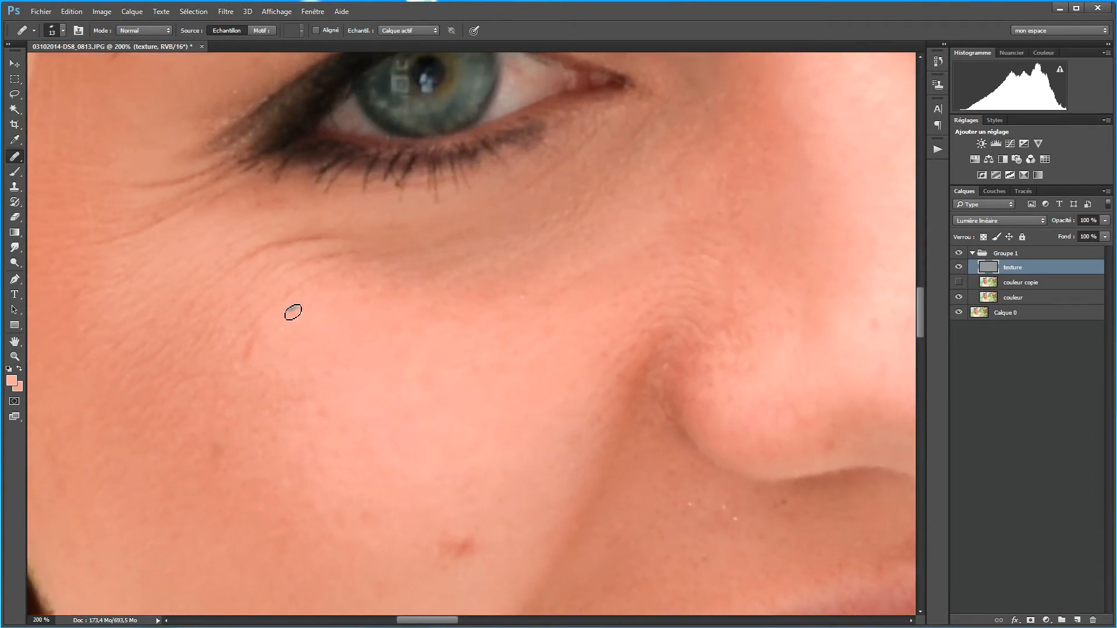
left_click(343, 344, "alt")
left_click(14, 186)
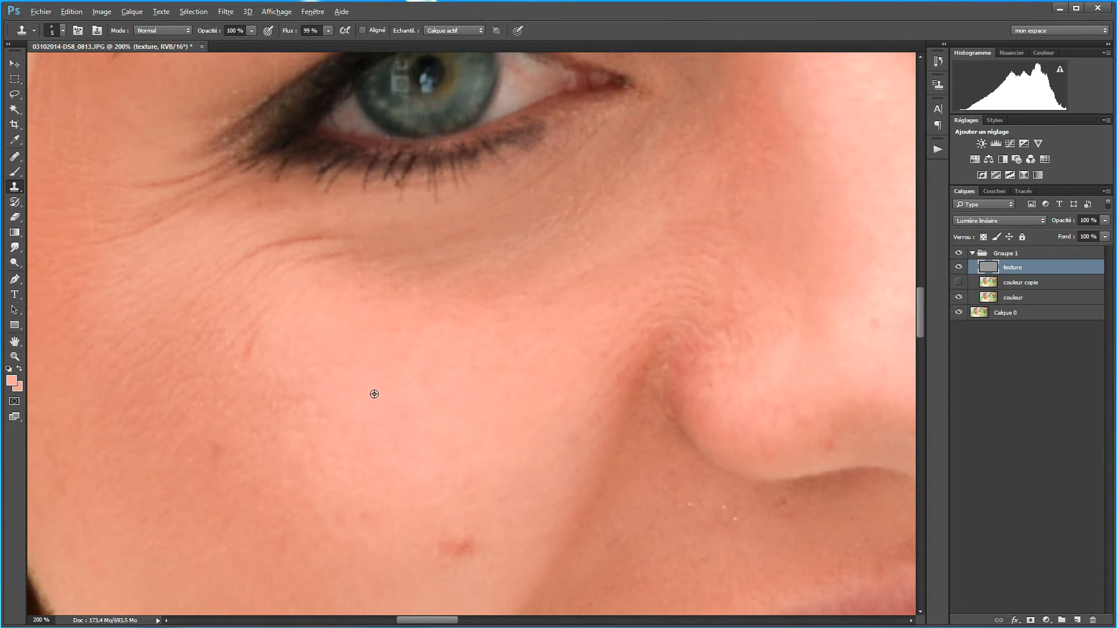
left_click(332, 366, "alt")
left_click(250, 350)
right_click(256, 339, "alt")
mouse_move(257, 334)
left_mouse_down()
mouse_move(249, 363)
mouse_move(269, 321)
mouse_move(248, 333)
mouse_move(272, 304)
left_mouse_up()
left_click(244, 317)
left_click(240, 333)
mouse_move(240, 333)
left_mouse_down()
mouse_move(226, 370)
mouse_move(243, 352)
mouse_move(230, 344)
mouse_move(215, 356)
mouse_move(227, 321)
mouse_move(200, 350)
mouse_move(211, 335)
mouse_move(229, 340)
mouse_move(197, 312)
left_mouse_up()
Clone smooth skin texture over the fine lines beside the outer corner of the eye
left_click_drag(167, 241, 204, 294)
left_click(175, 157, "alt")
mouse_move(166, 237)
left_mouse_down()
mouse_move(202, 239)
mouse_move(157, 239)
mouse_move(238, 242)
mouse_move(196, 239)
mouse_move(243, 233)
left_mouse_up()
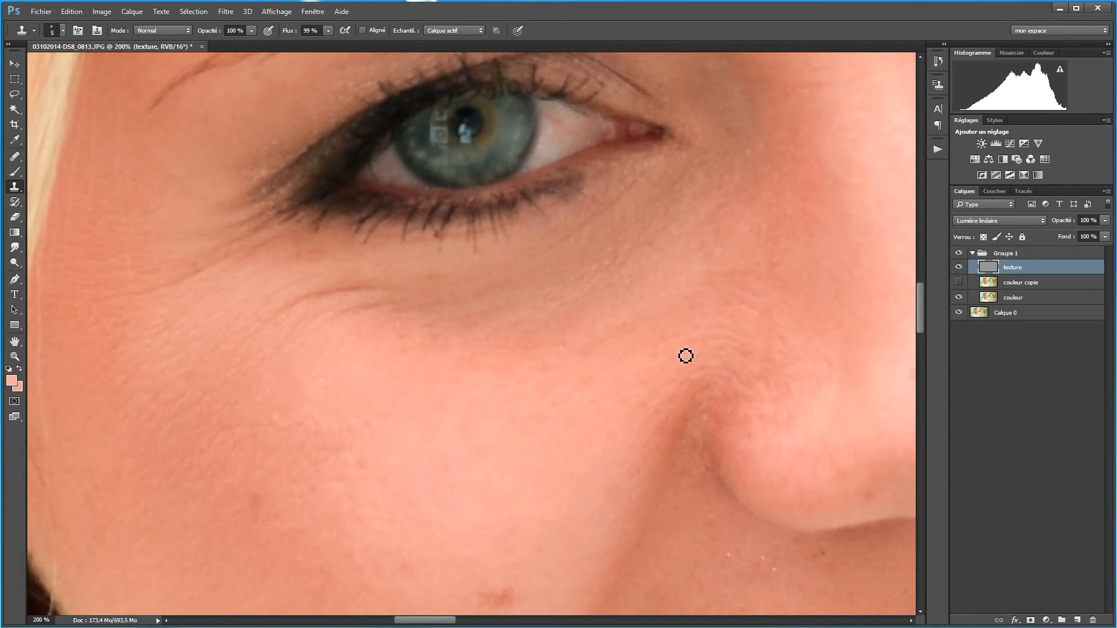
key("ctrl+minus")
key("ctrl+minus")
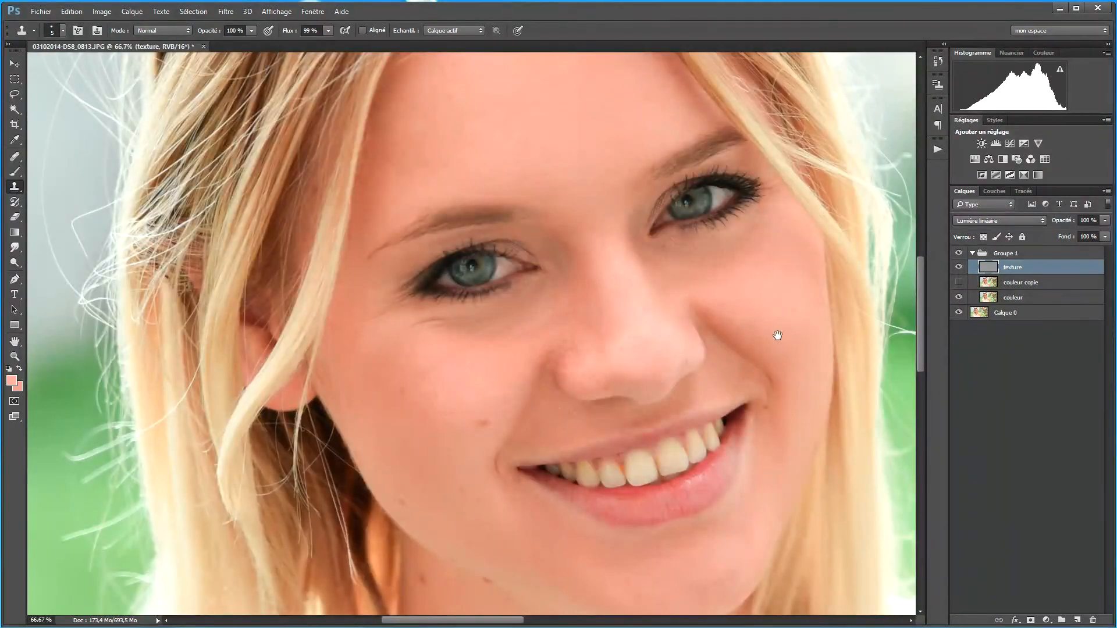
Remove the crease below the eye from the texture layer with the Correcteur localisé tool
left_click(1037, 301)
left_click_drag(615, 309, 495, 231)
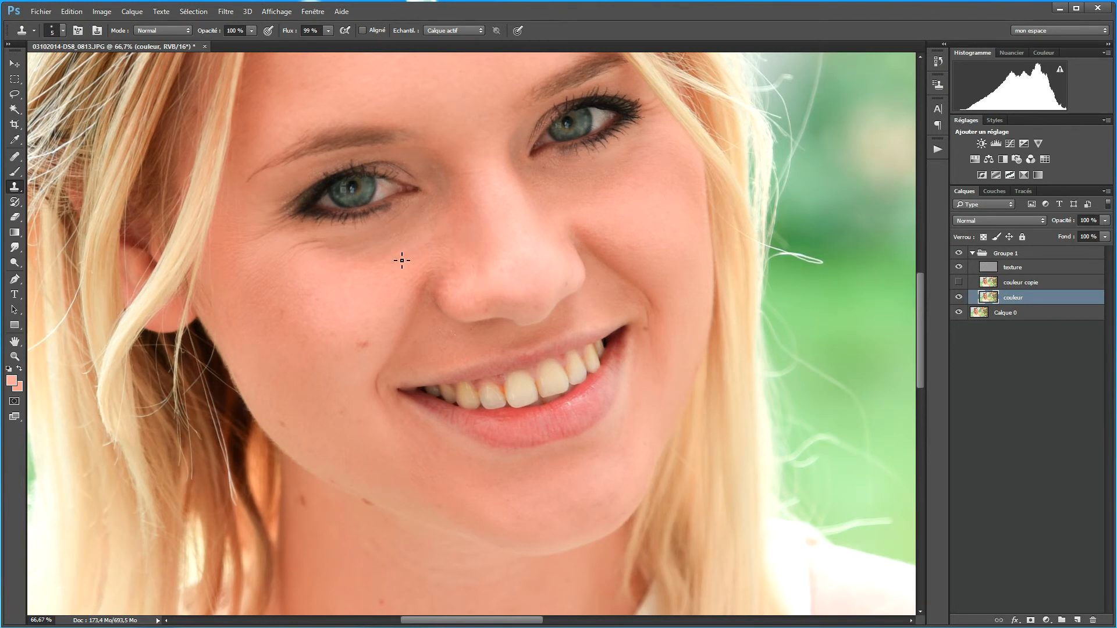
left_click(1011, 267)
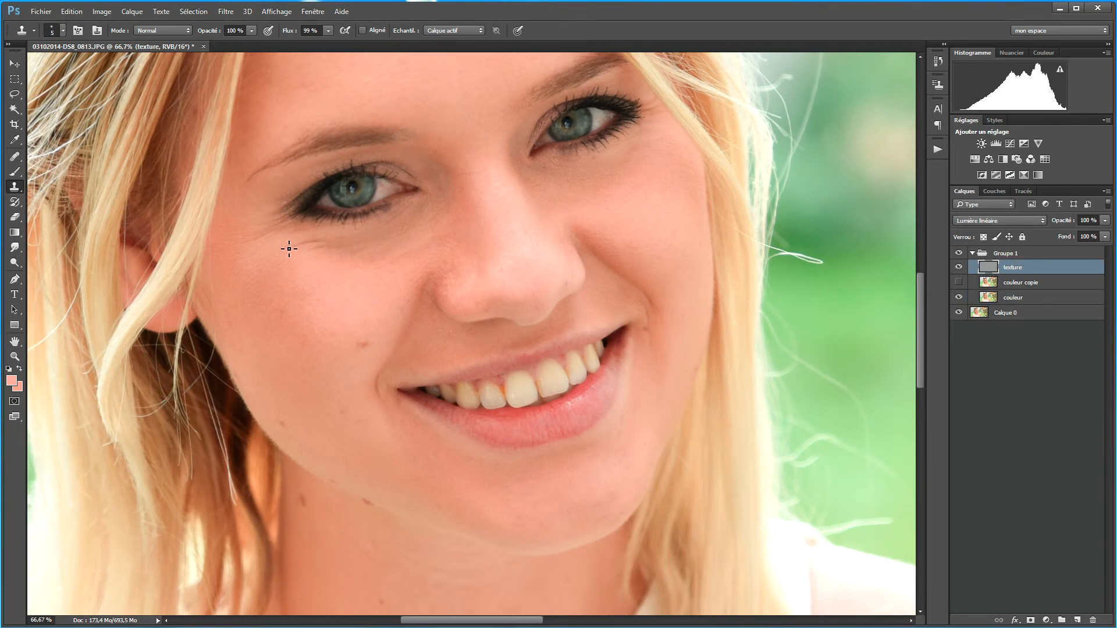
right_click(337, 283, "alt")
left_click(15, 158)
right_click(15, 158)
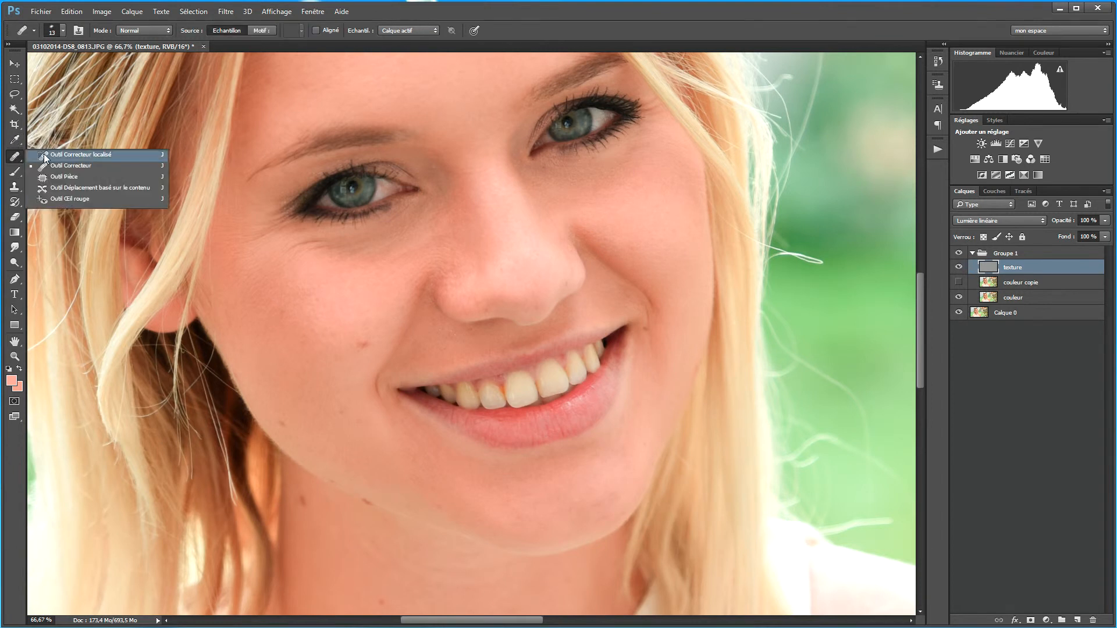
left_click(116, 155)
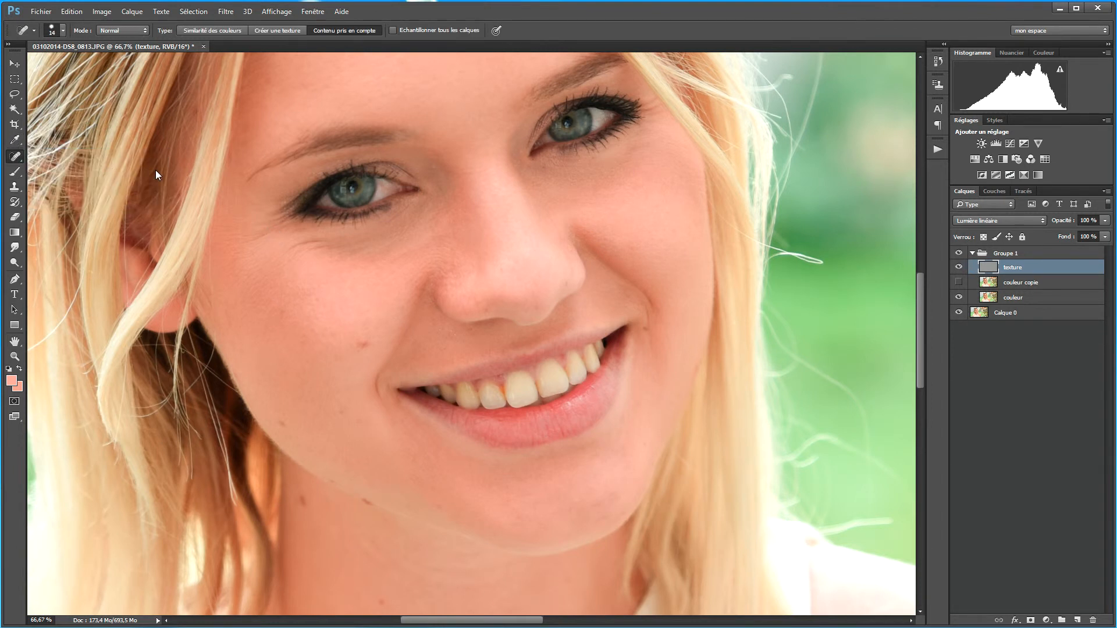
mouse_move(293, 256)
left_mouse_down()
mouse_move(332, 241)
mouse_move(350, 263)
mouse_move(369, 252)
left_mouse_up()
Add a new empty layer directly above the couleur layer and sample a forehead skin tone with the Eyedropper
left_click(1054, 301)
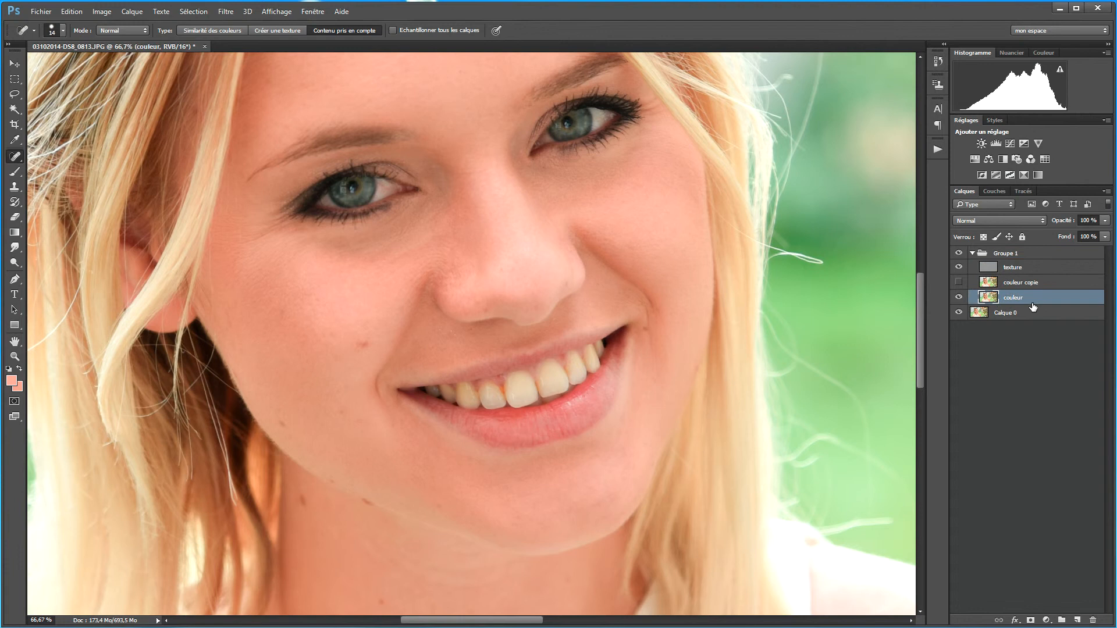
left_click(1077, 620)
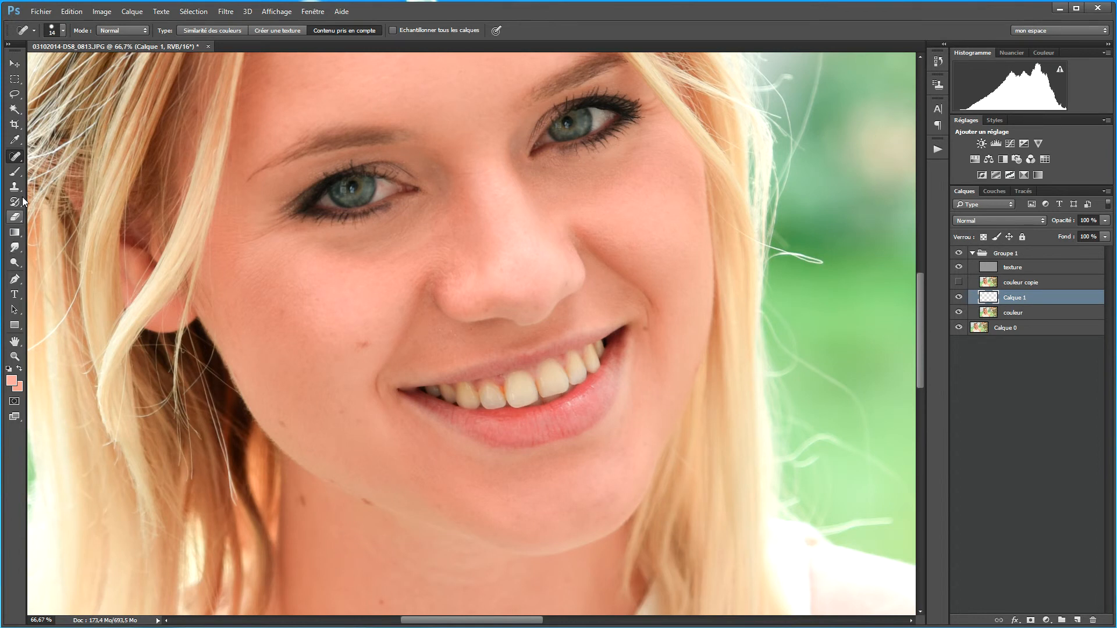
left_click(15, 139)
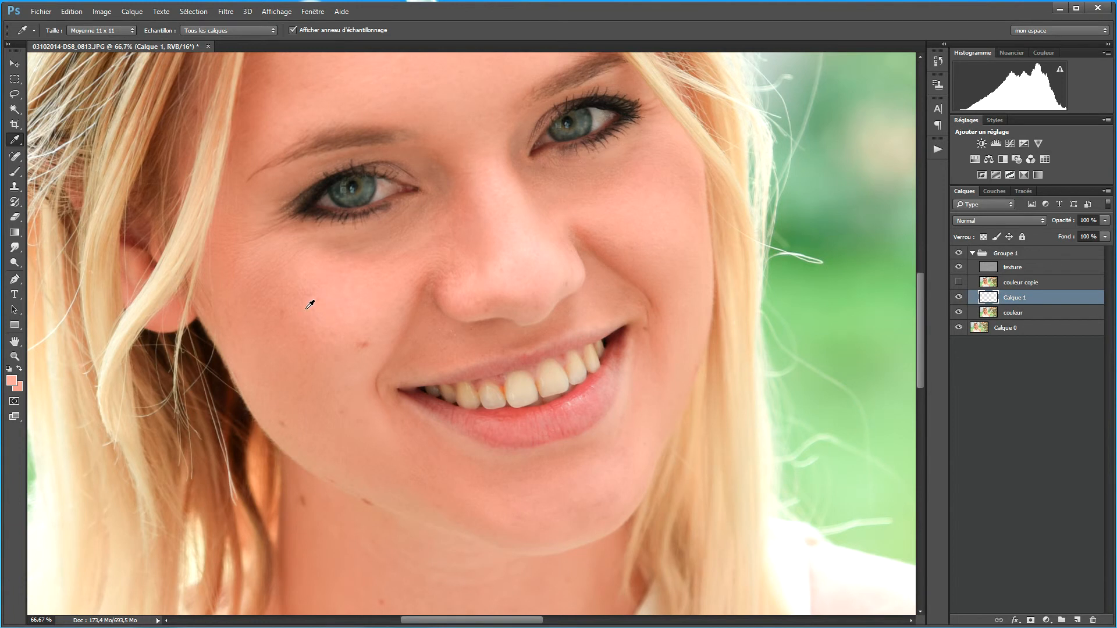
left_click_drag(352, 284, 369, 378)
left_click(466, 142)
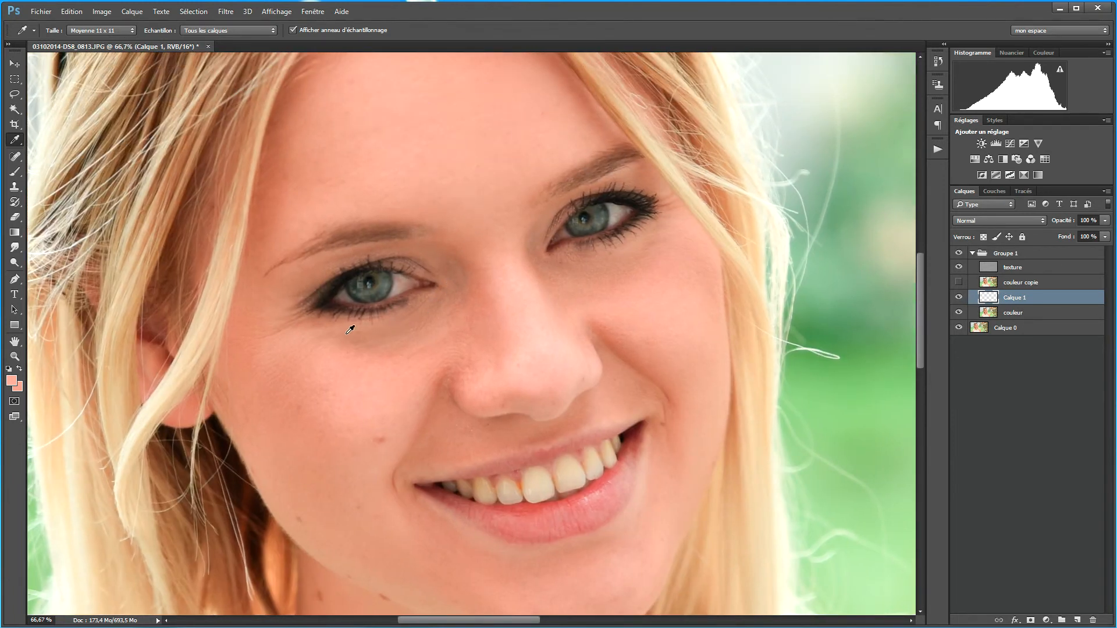
Paint the sampled skin tone under the eye on the new layer with the Brush at 25 % opacity and 78 % flow
left_click(20, 173)
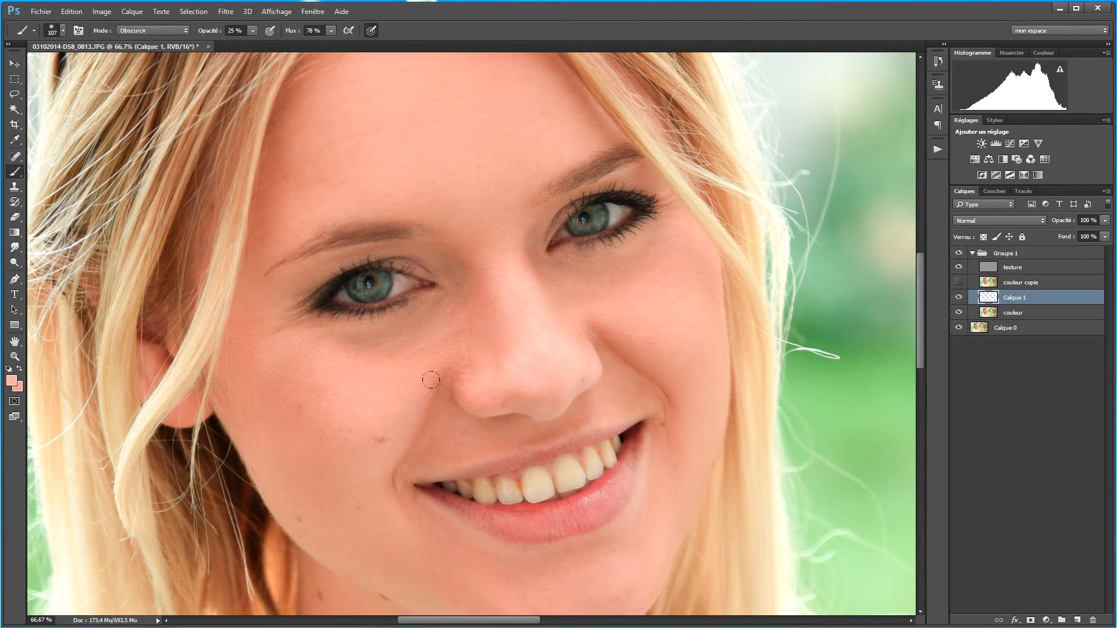
left_click_drag(372, 357, 362, 360)
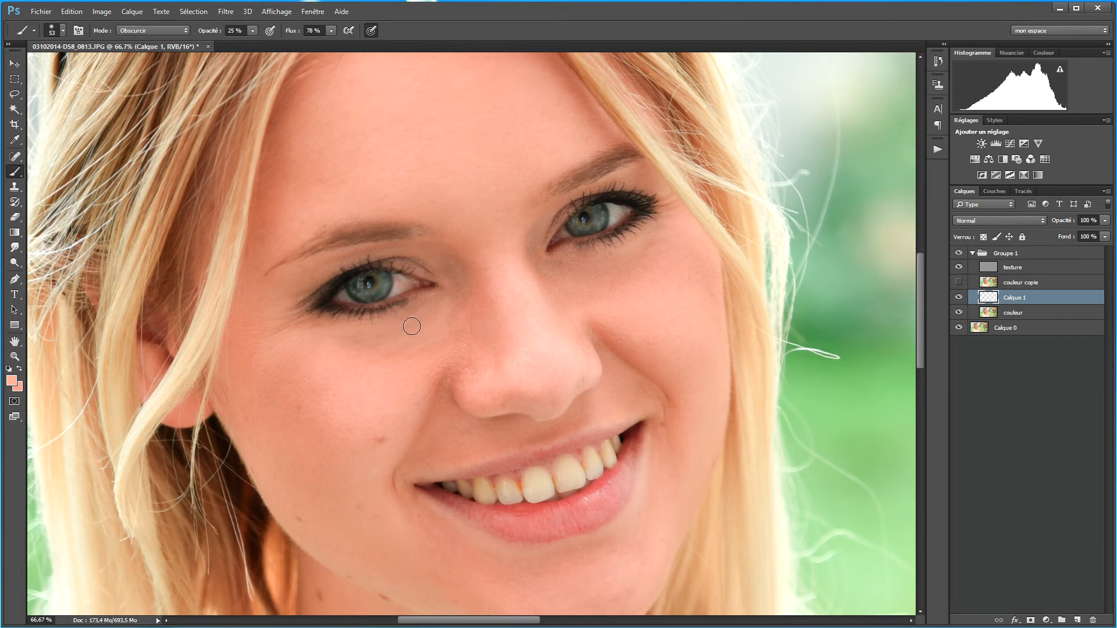
left_click_drag(323, 341, 371, 344)
left_click_drag(271, 327, 284, 331)
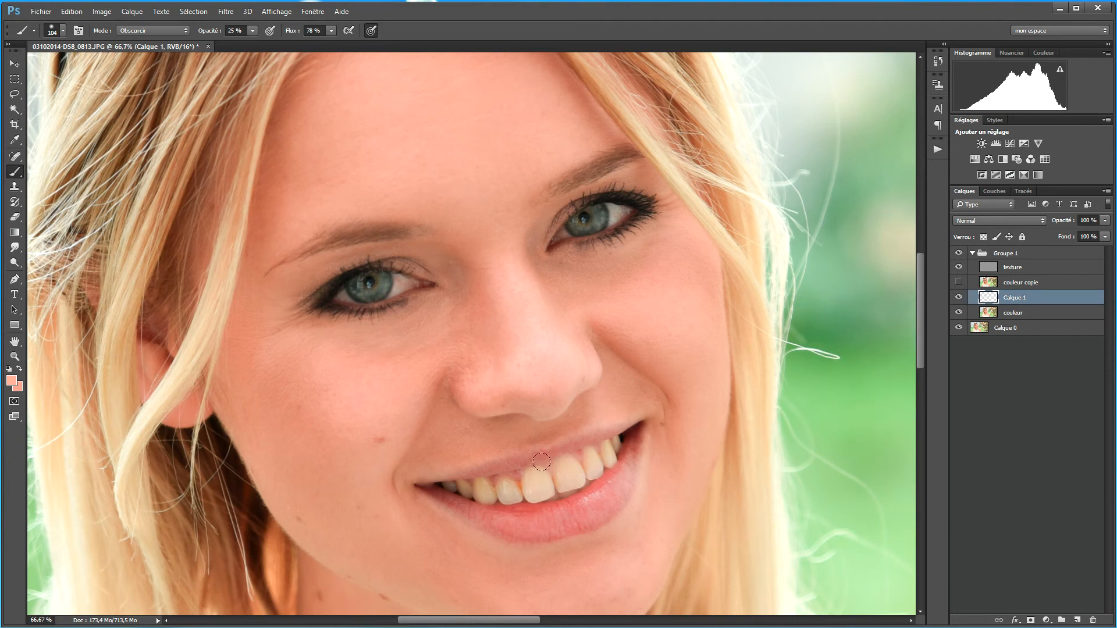
Set the brush mode to Normal and paint the skin tone over the front teeth on the new layer
left_click(166, 32)
left_click(166, 40)
left_click_drag(516, 476, 591, 462)
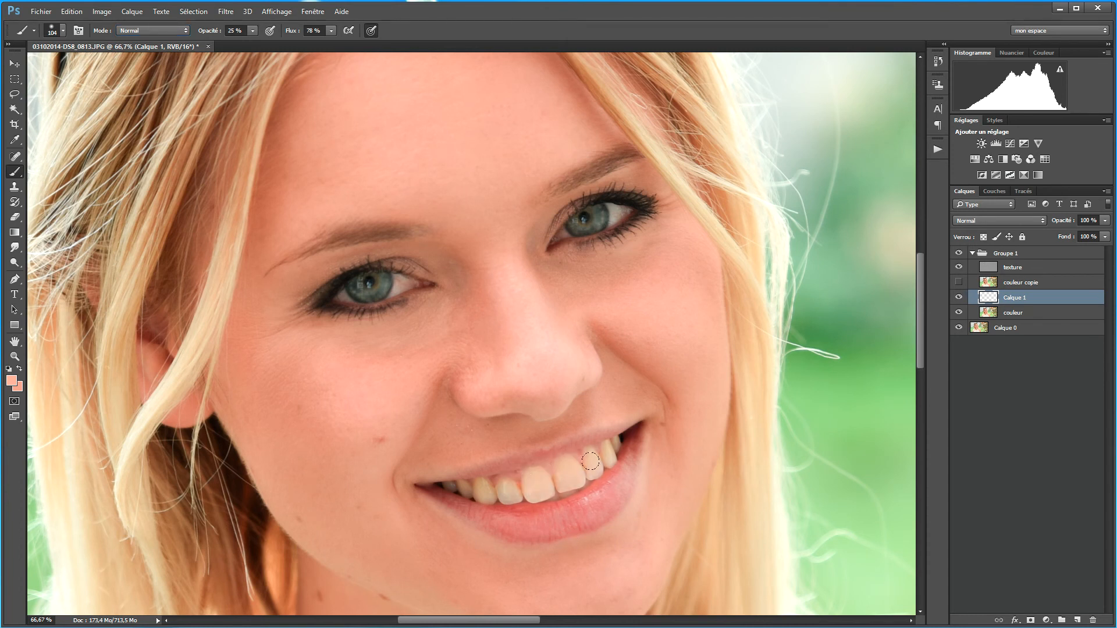
left_click_drag(495, 486, 585, 463)
mouse_move(563, 477)
left_mouse_down()
mouse_move(557, 464)
mouse_move(533, 482)
mouse_move(597, 463)
mouse_move(493, 489)
left_mouse_up()
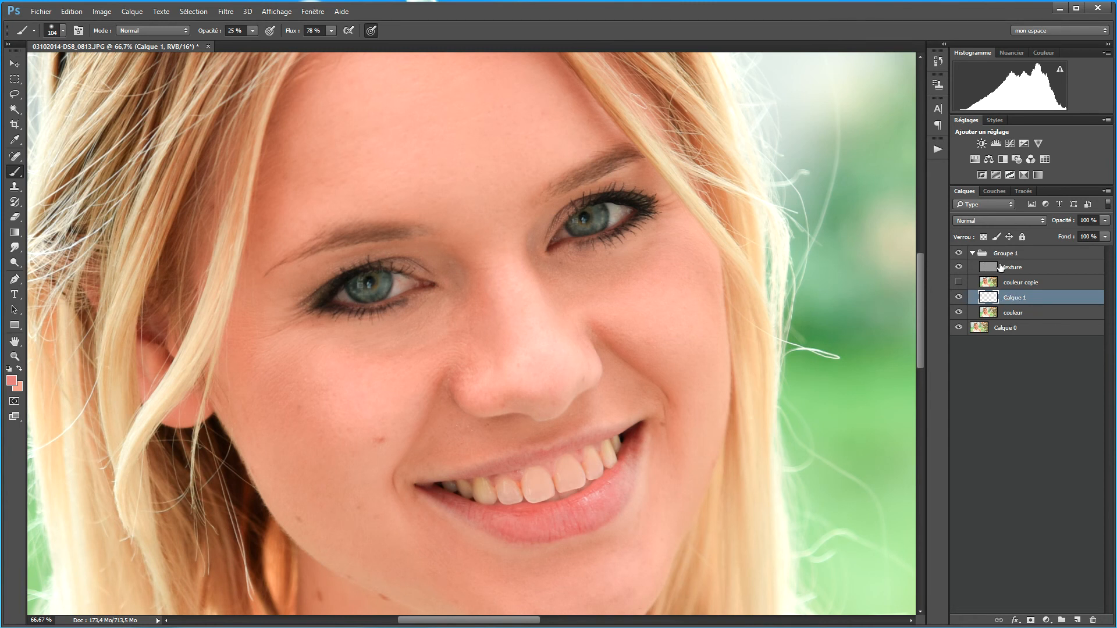
Try the Couleur and Teinte blend modes on the painted layer
left_click(985, 220)
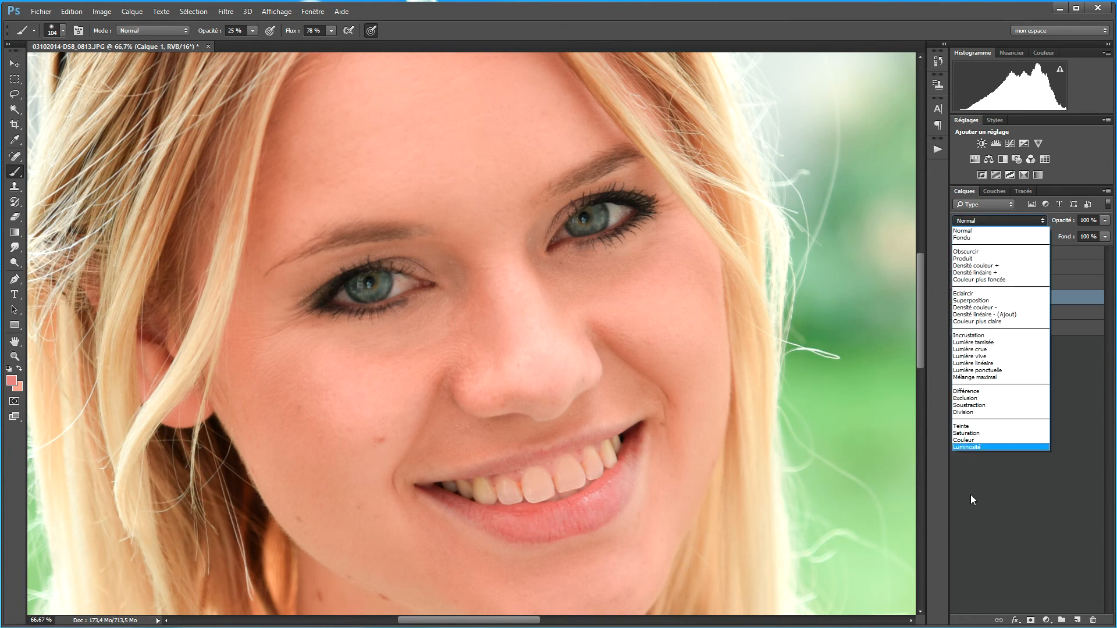
left_click(982, 441)
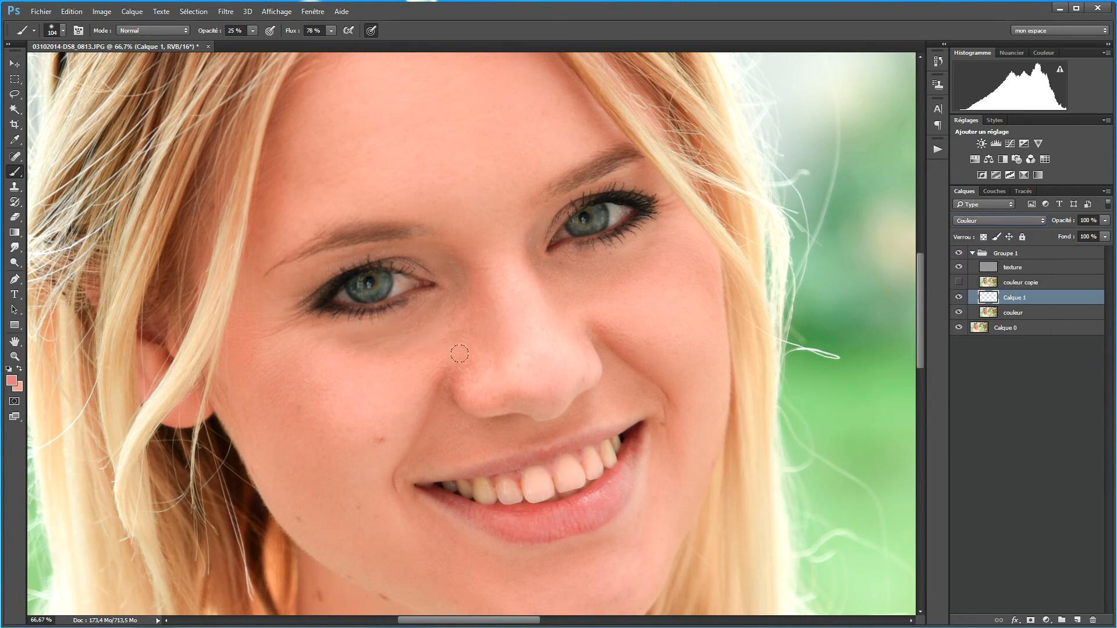
left_click(1023, 221)
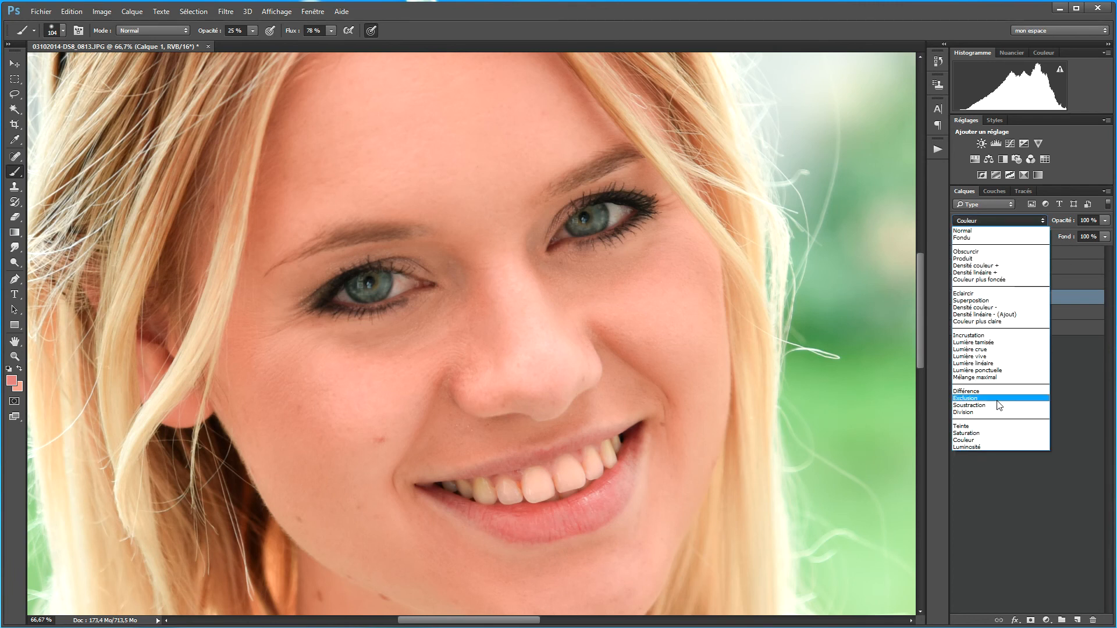
left_click(990, 427)
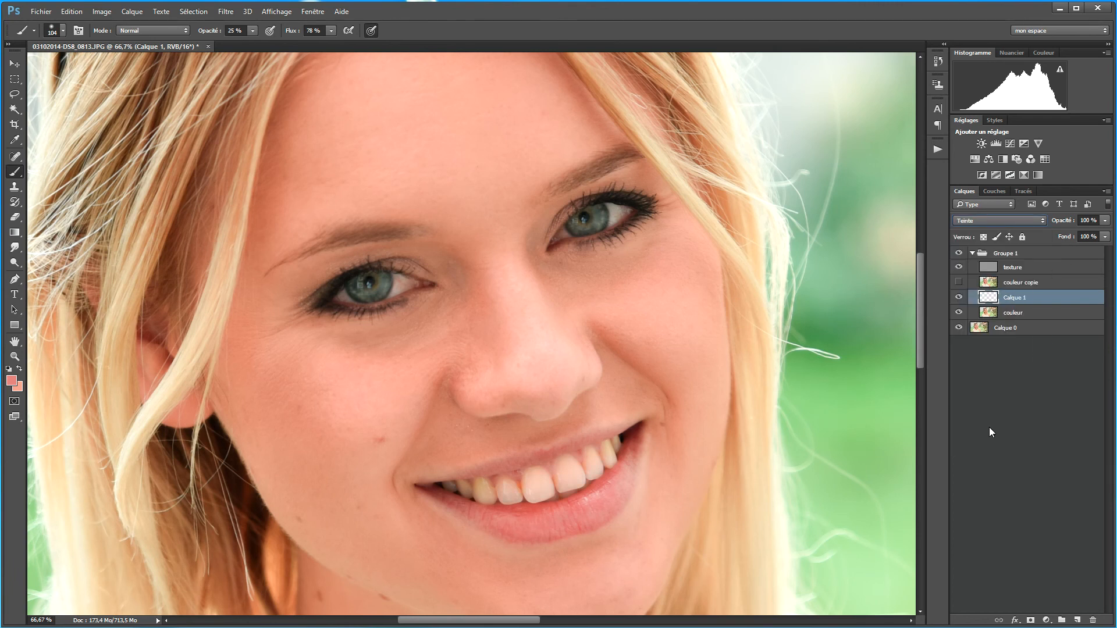
Toggle the painted layer's visibility to compare the effect and return its blend mode to Normal
left_click(959, 298)
left_click(959, 298)
left_click(959, 297)
left_click(960, 298)
left_click(987, 221)
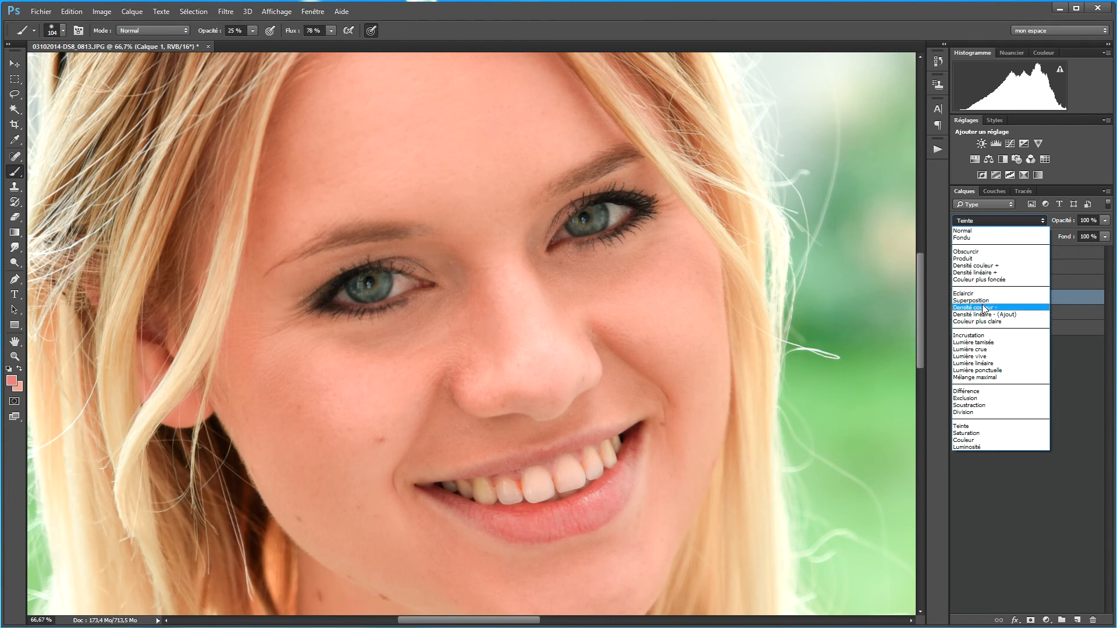
left_click(973, 230)
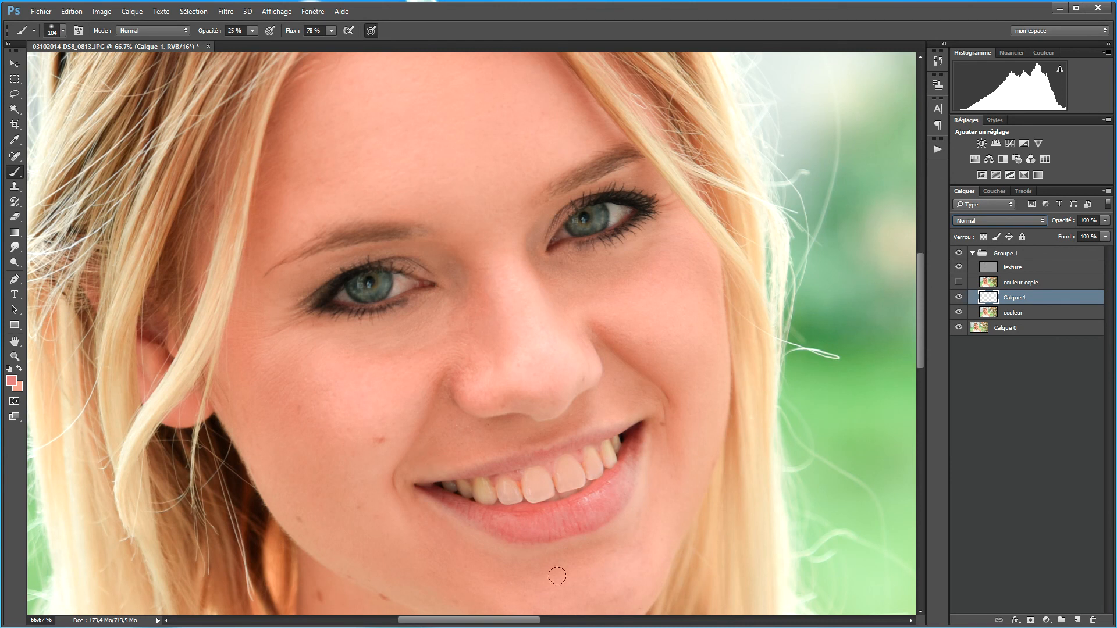